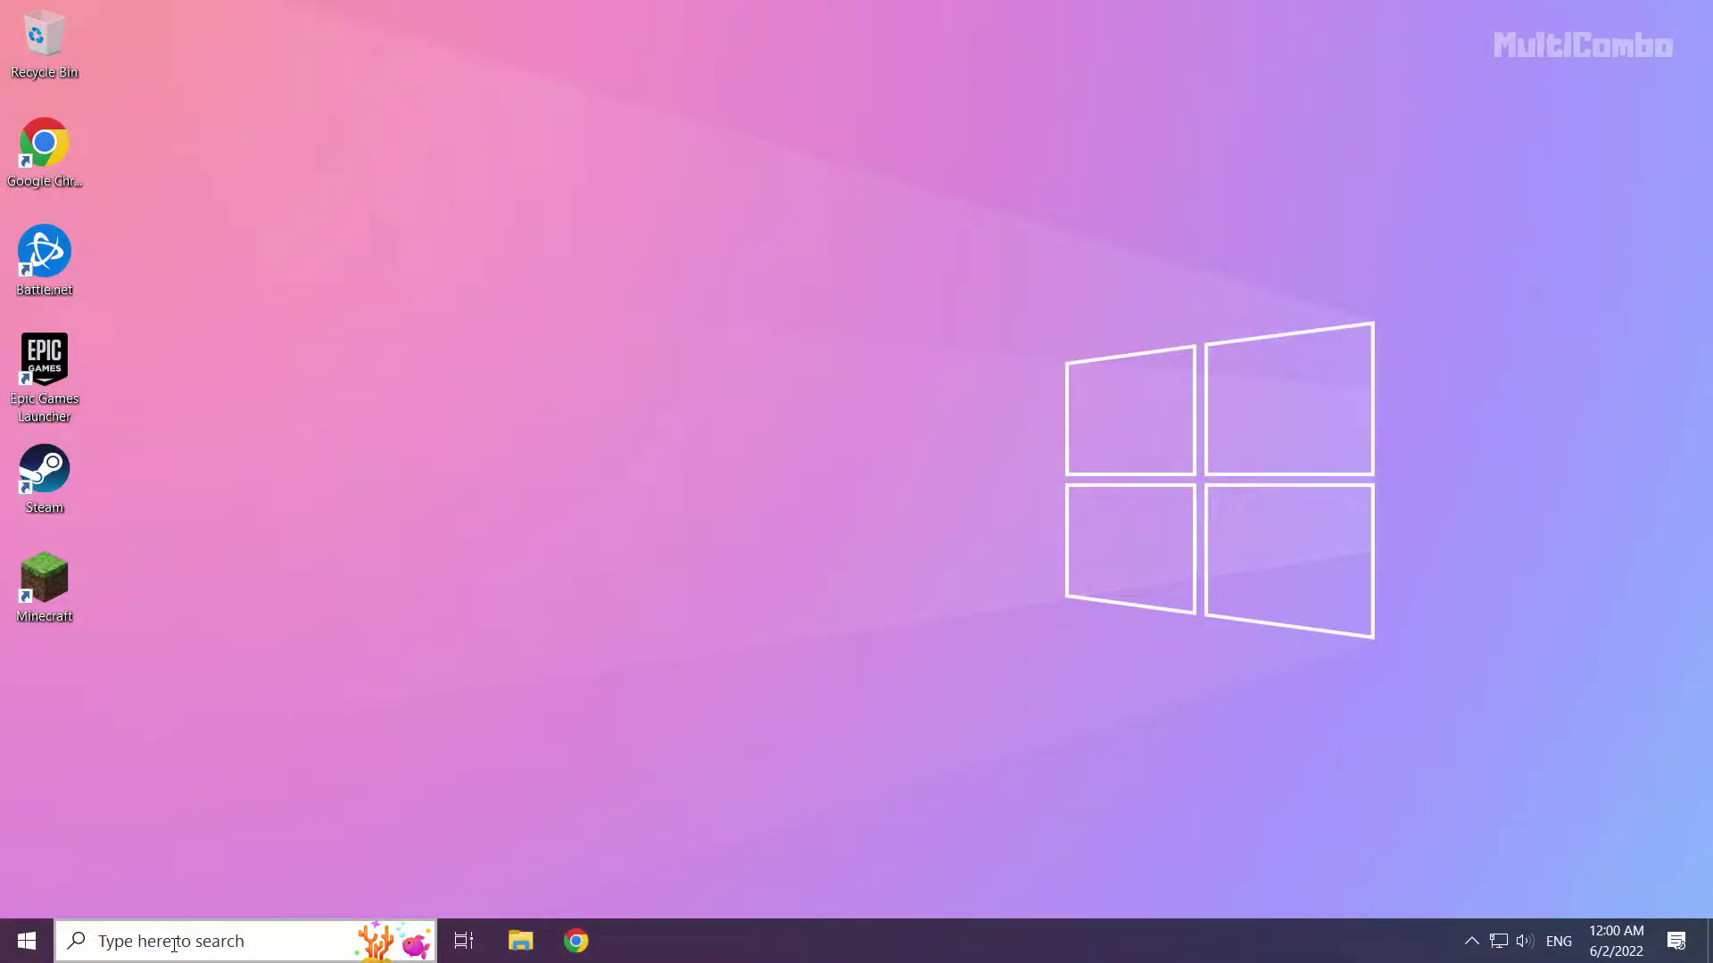
Search for 'cmd' and bring up the Command Prompt result's context menu.
{"action": "left_click", "coordinate": [224, 943]}
{"action": "type", "text": "cmd"}
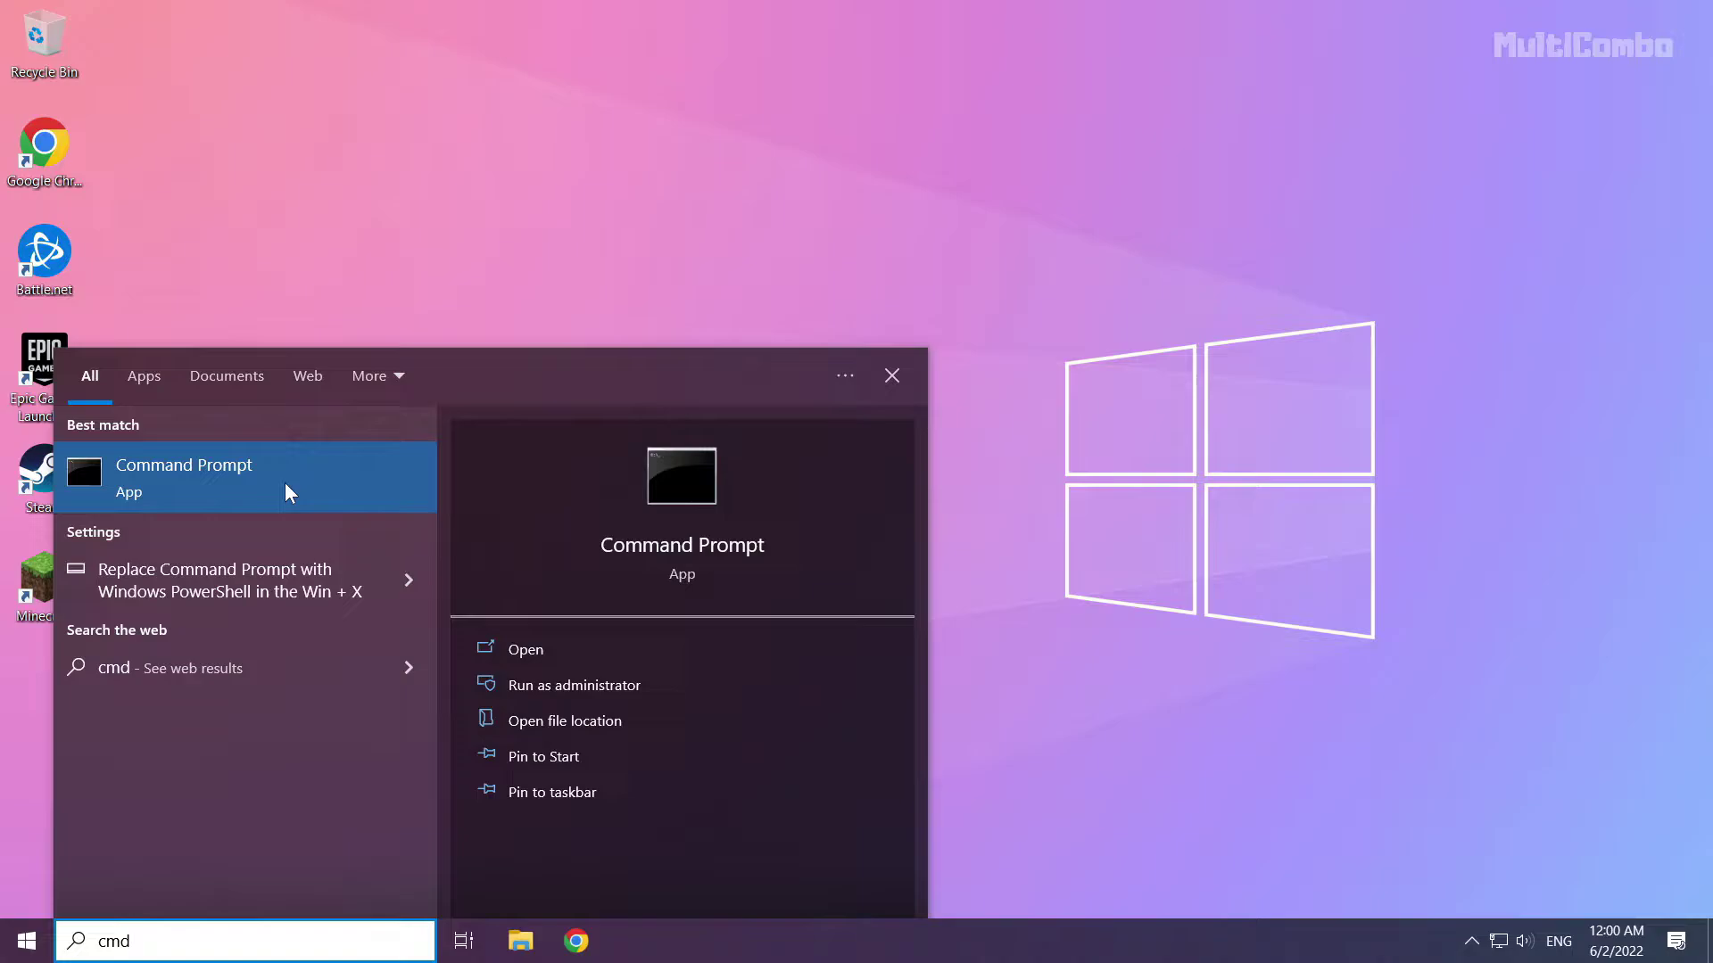
{"action": "right_click", "coordinate": [307, 467]}
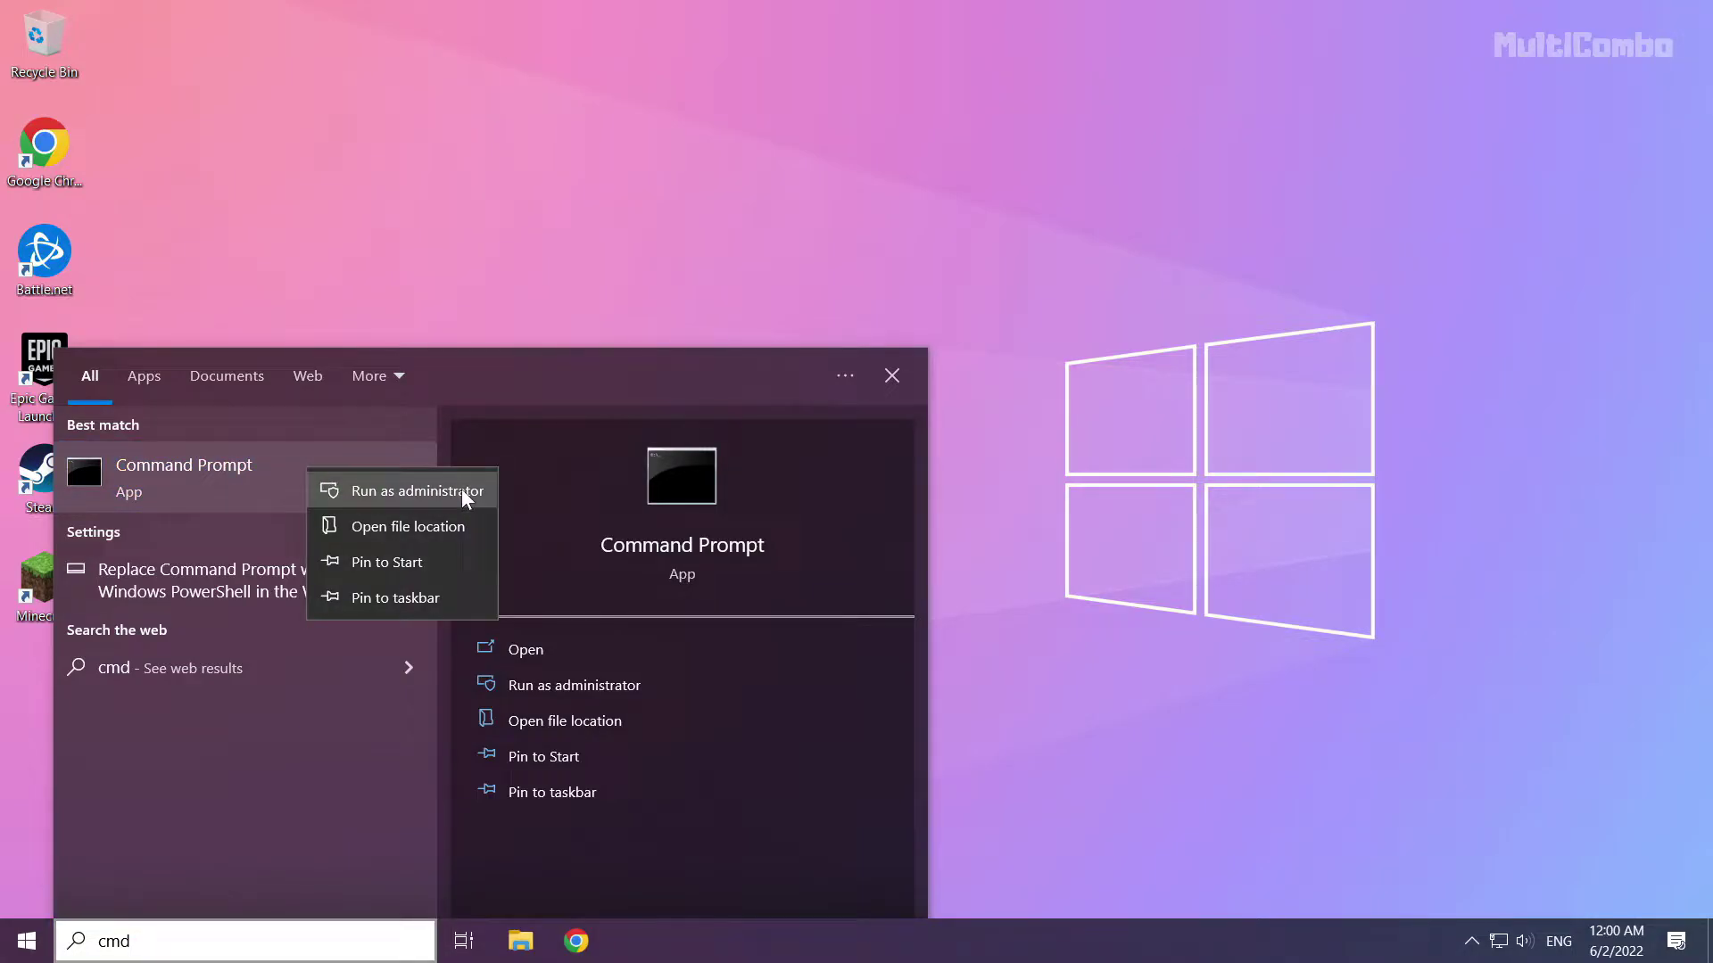
Open Command Prompt as administrator and flush the DNS cache with ipconfig /flush.
{"action": "left_click", "coordinate": [404, 489]}
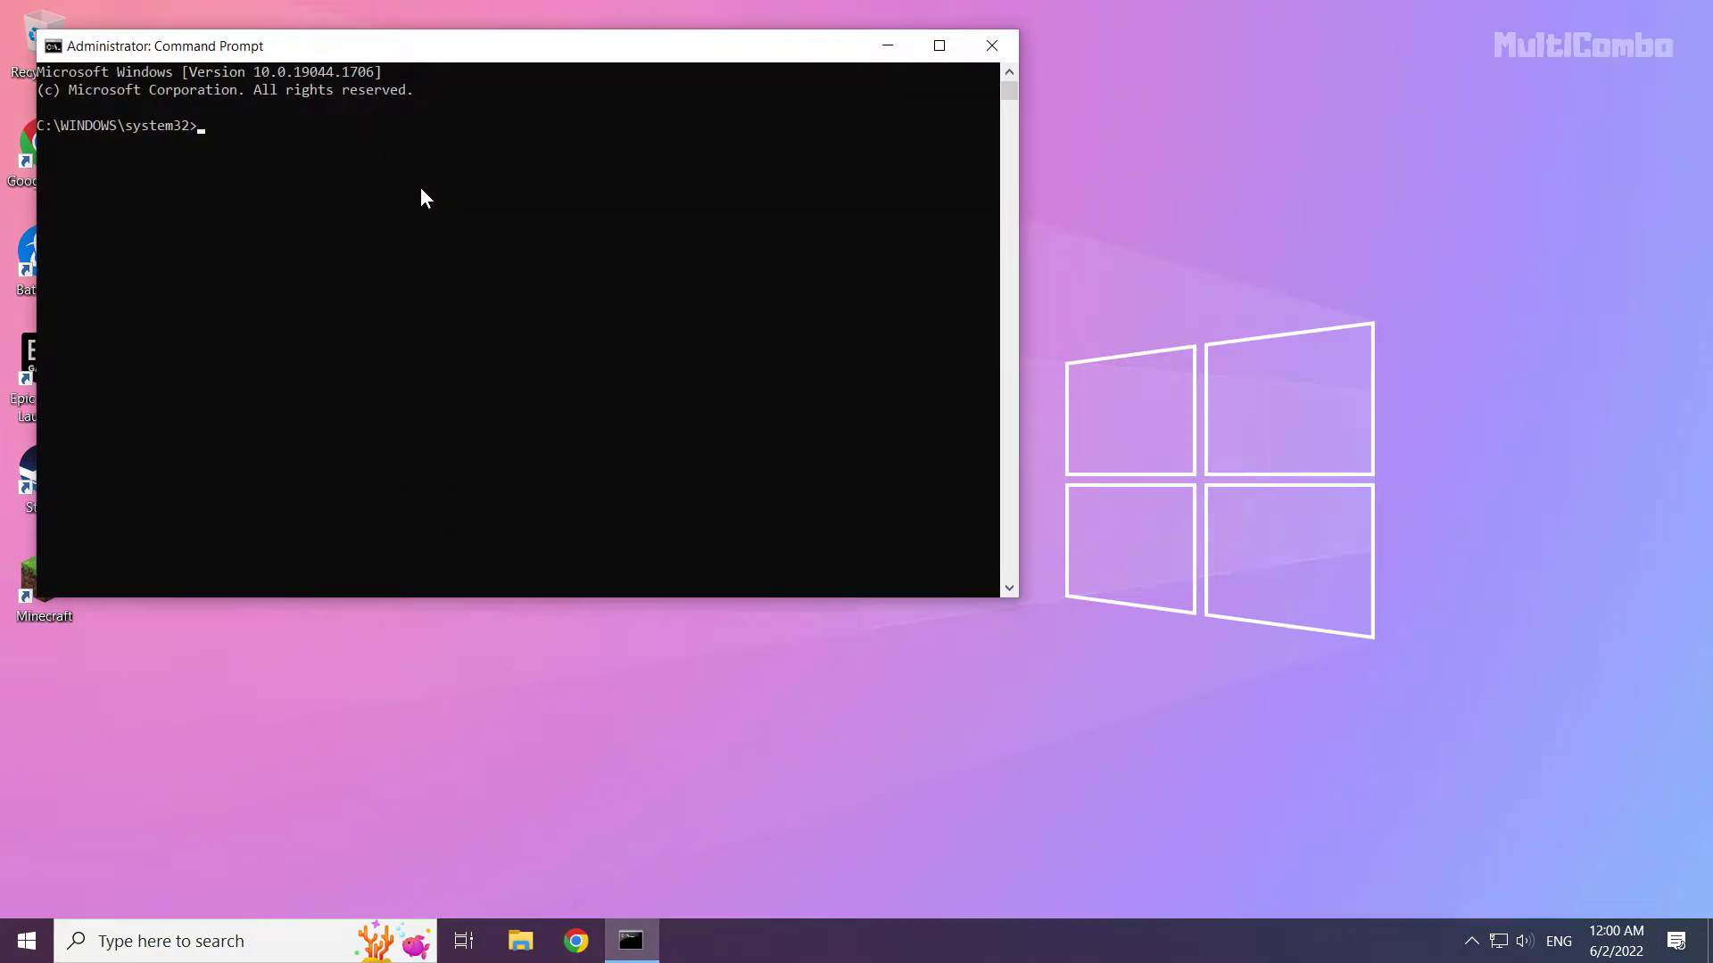
{"action": "left_click_drag", "start_coordinate": [416, 45], "coordinate": [754, 195]}
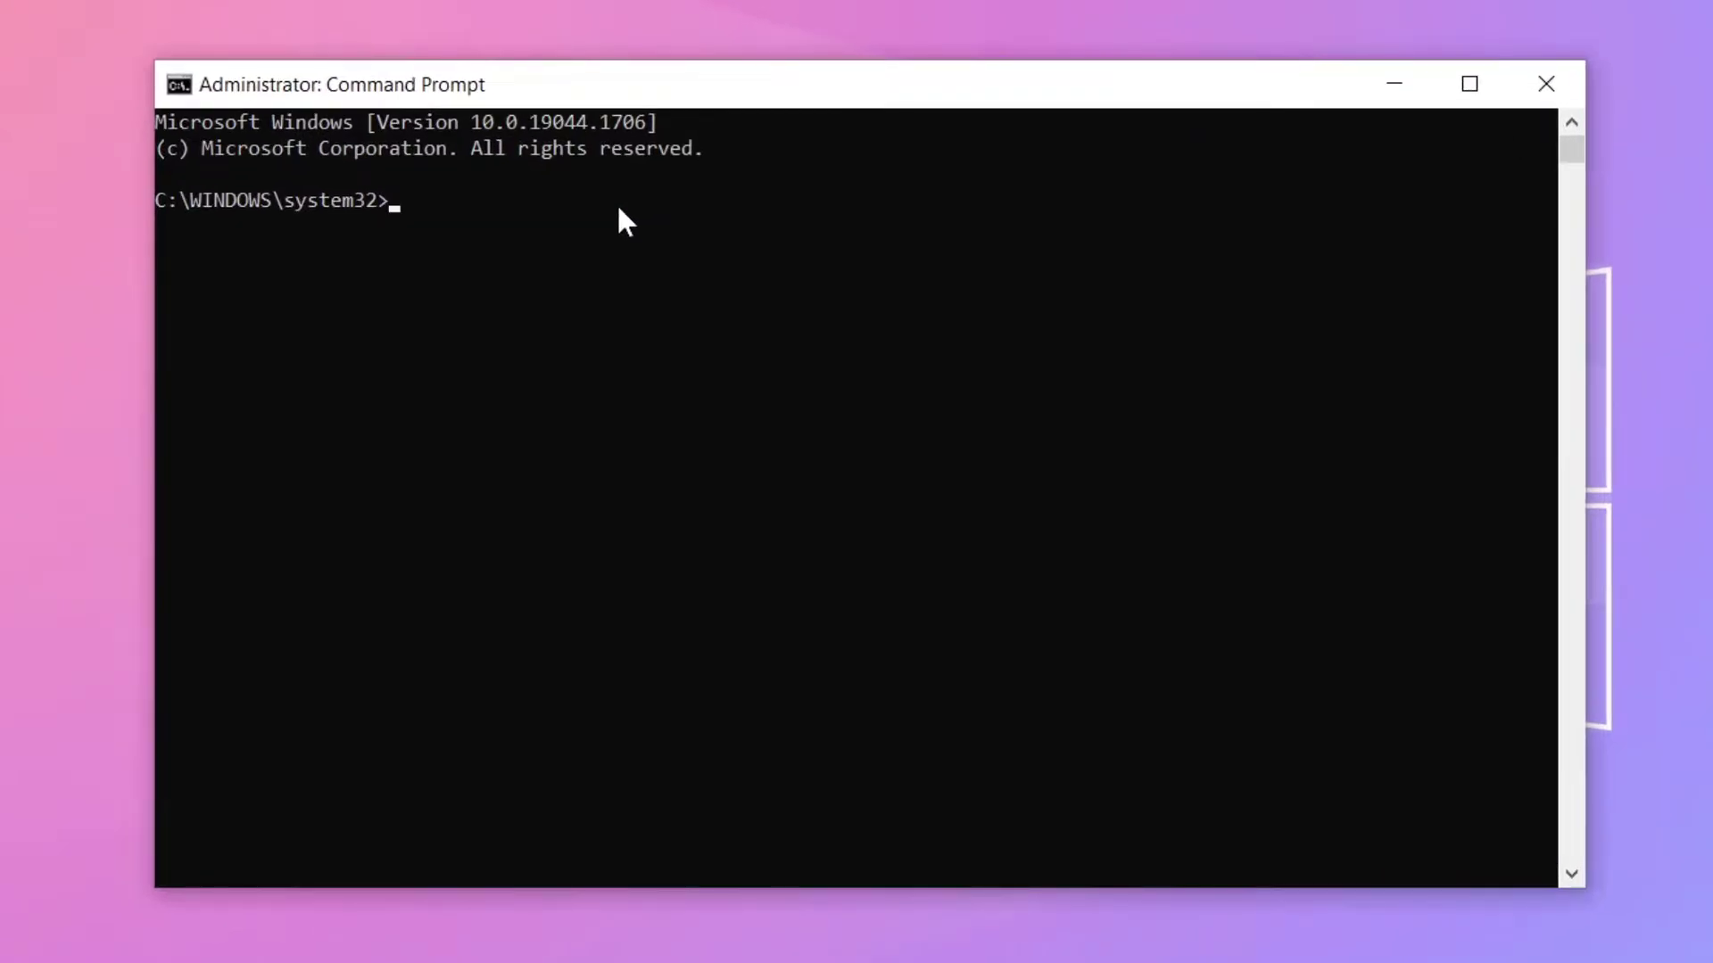
{"action": "type", "text": "ip"}
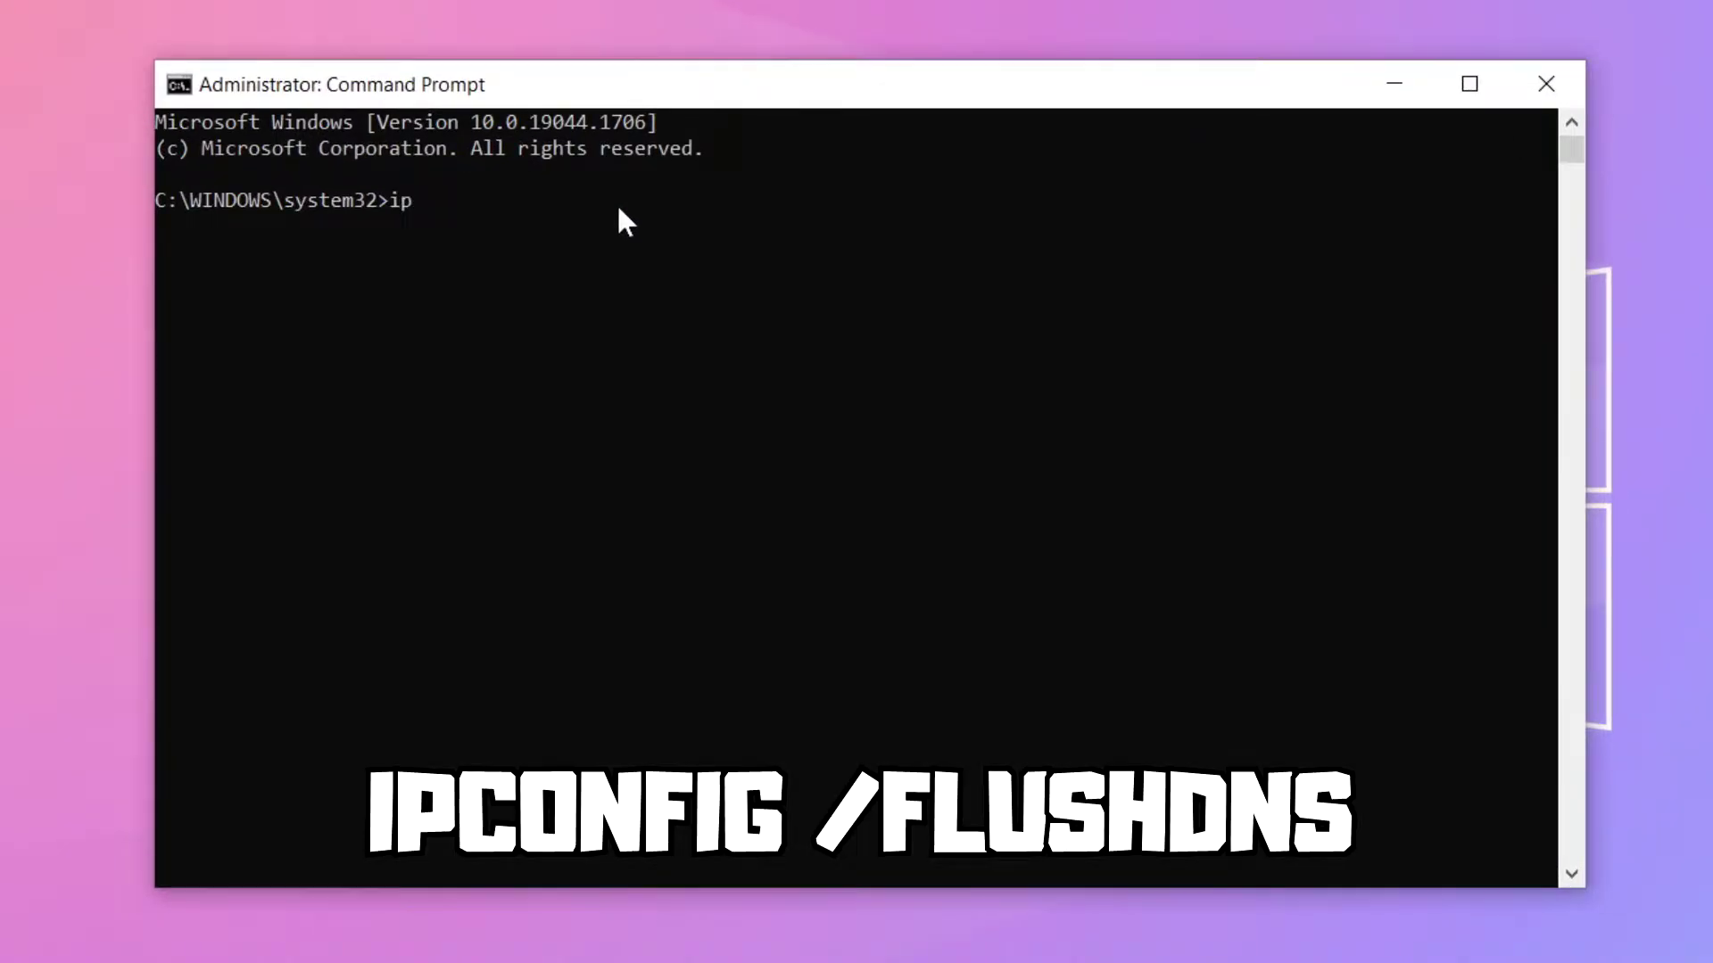
{"action": "type", "text": "config /flushdns"}
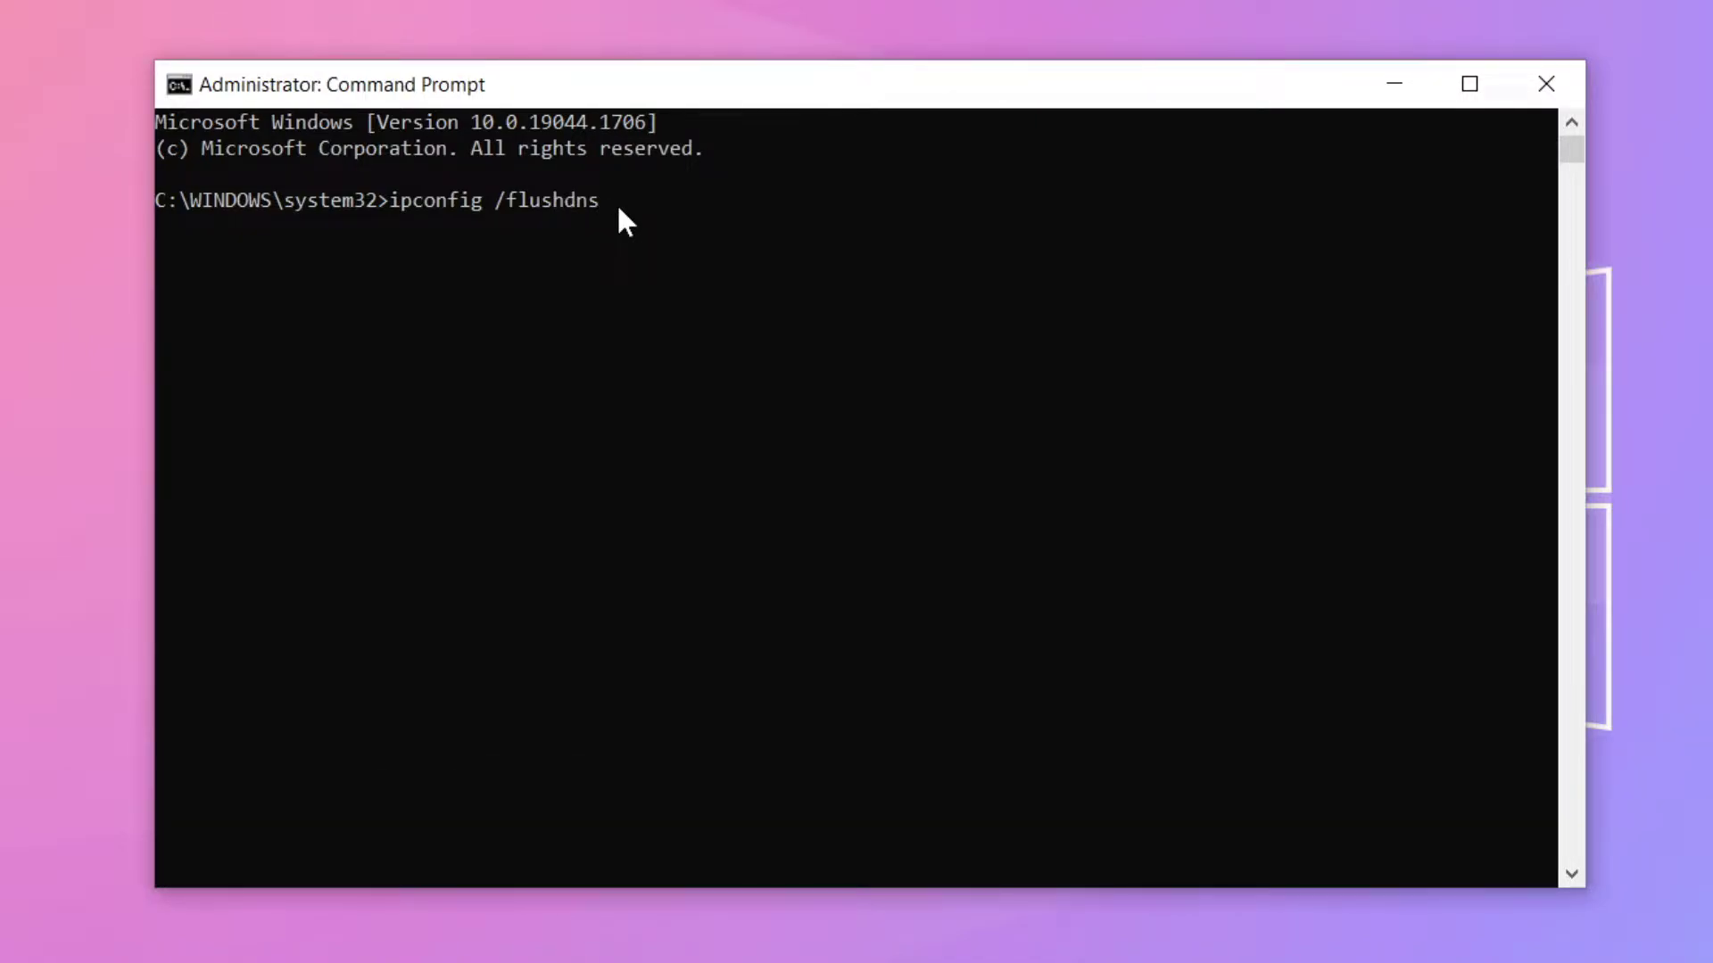
{"action": "key", "text": "Return"}
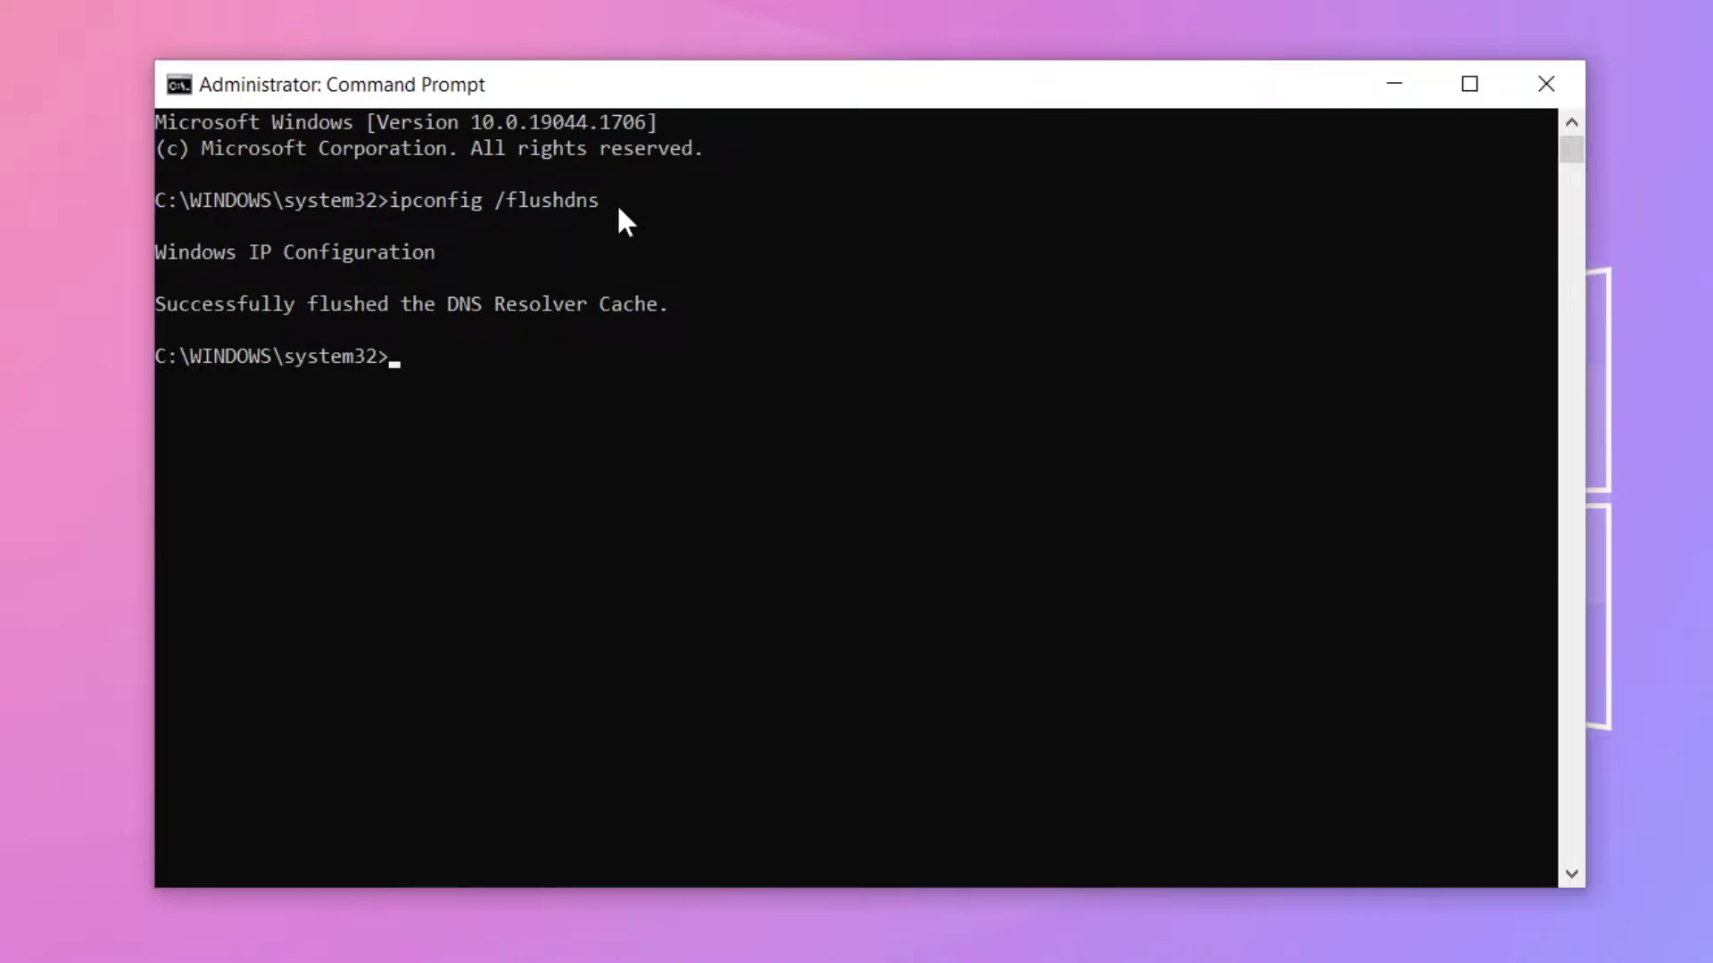
Reset the Winsock catalog with netsh winsock reset, then exit the prompt.
{"action": "type", "text": "nets"}
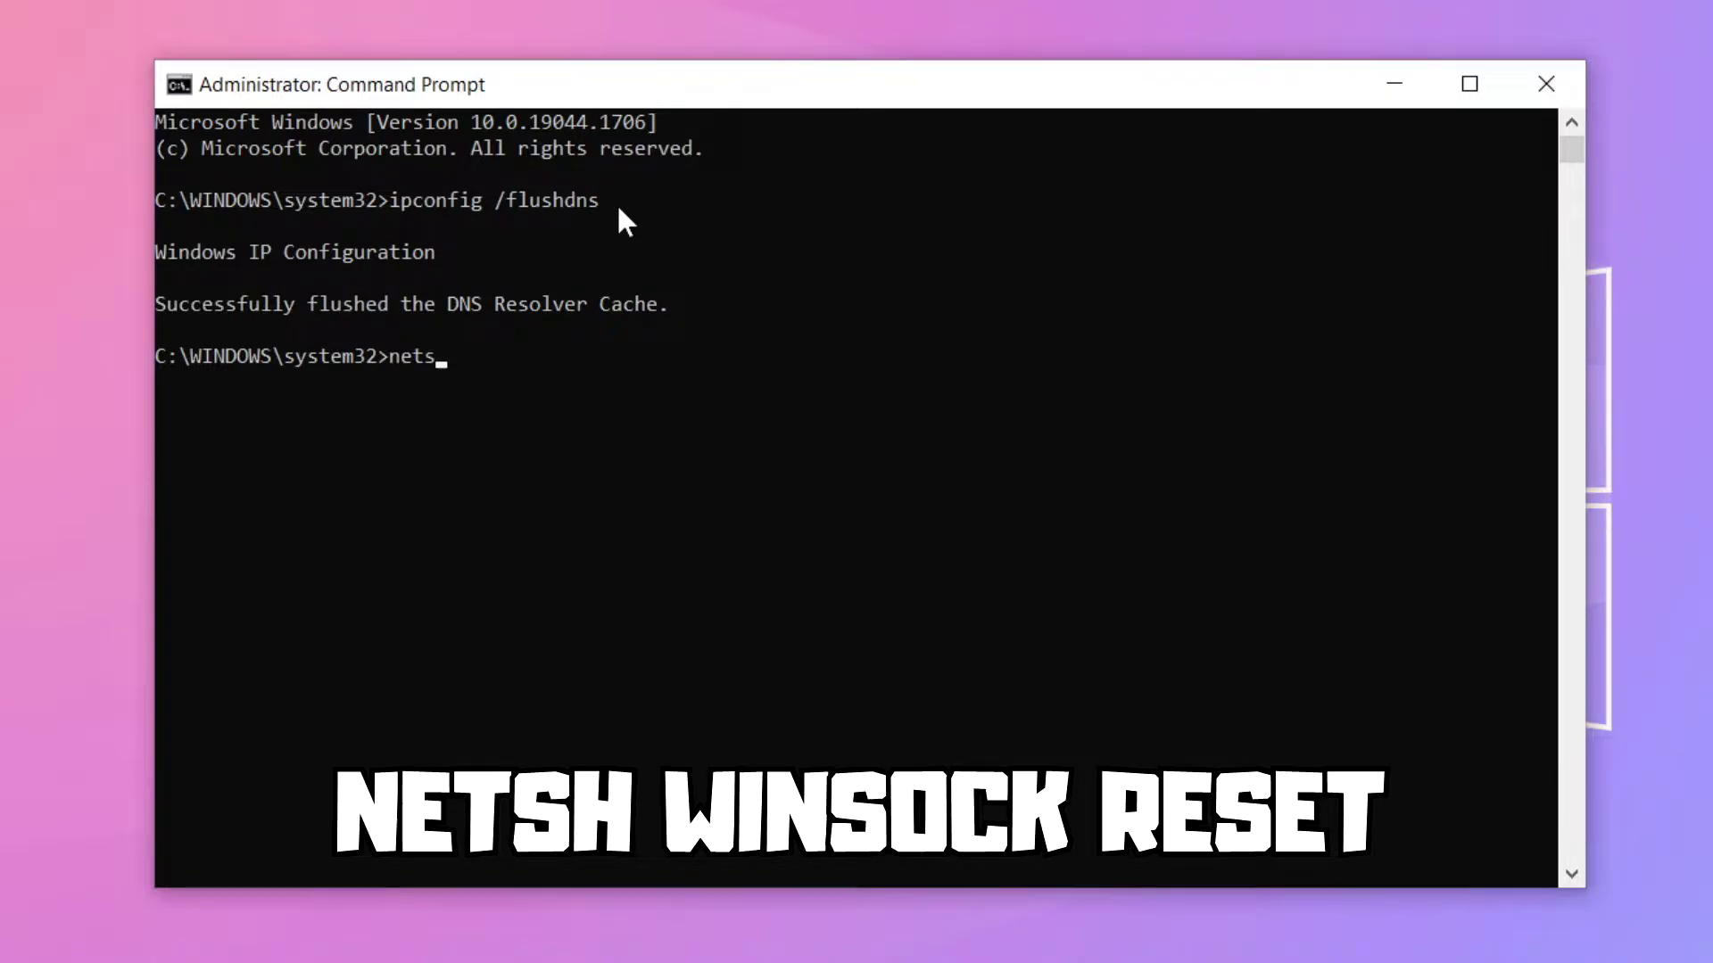
{"action": "type", "text": "h winsock res"}
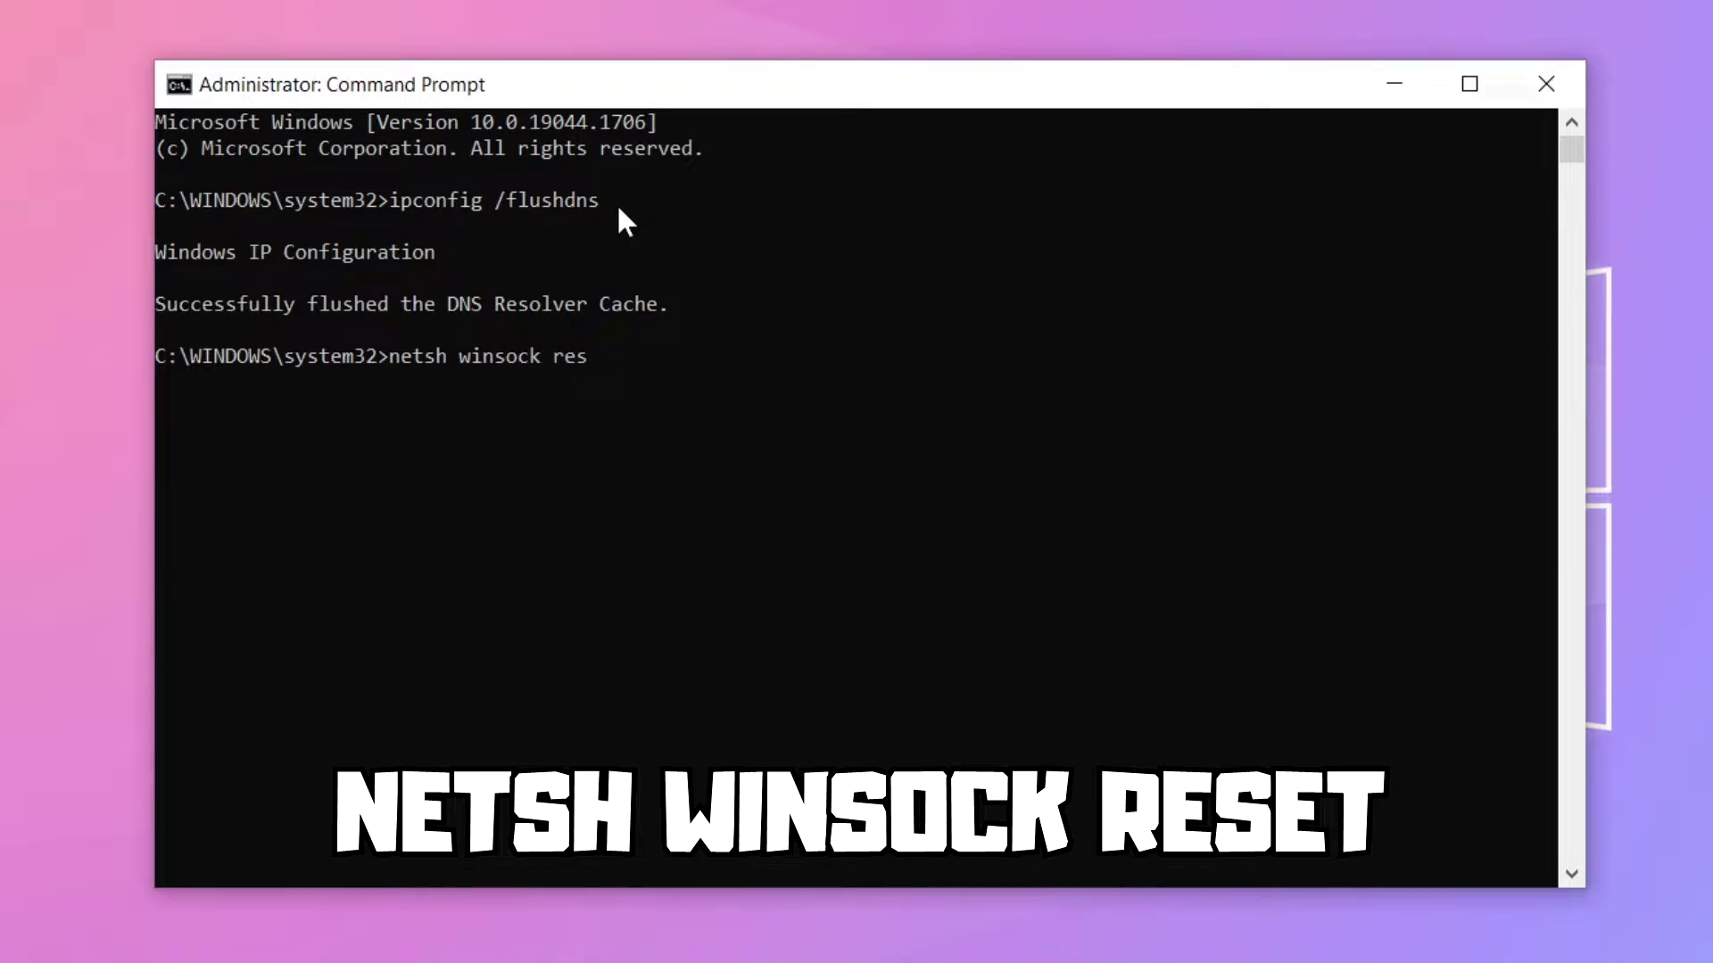
{"action": "type", "text": "et"}
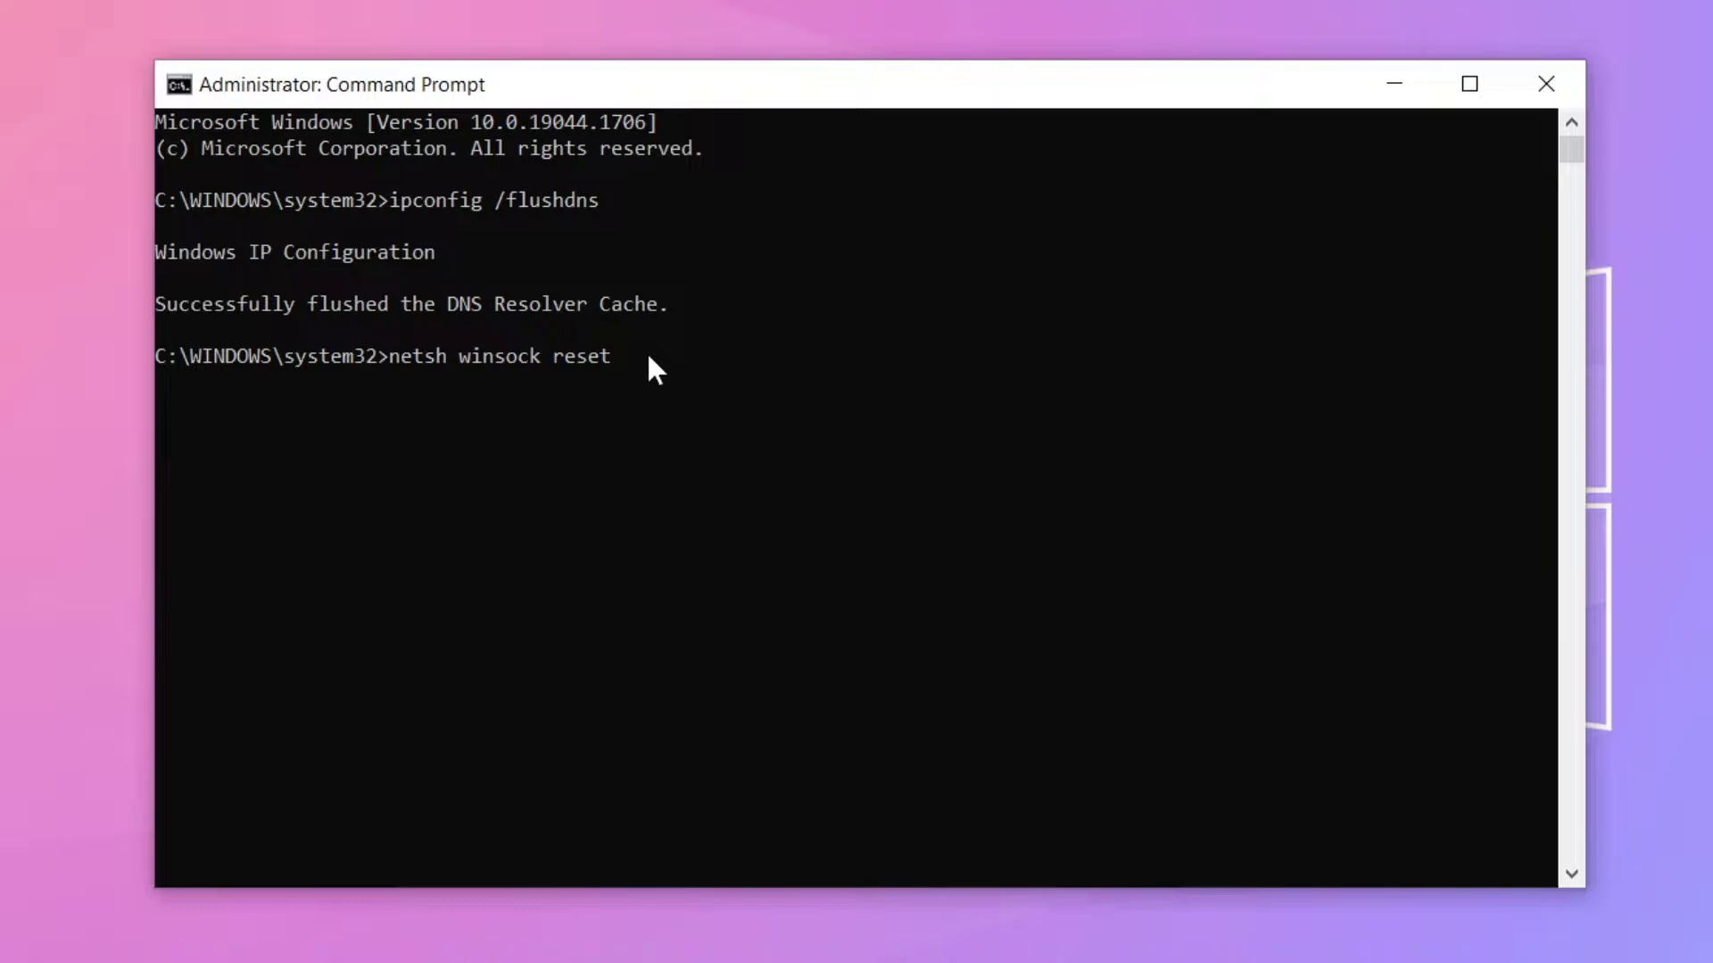
{"action": "key", "text": "Return"}
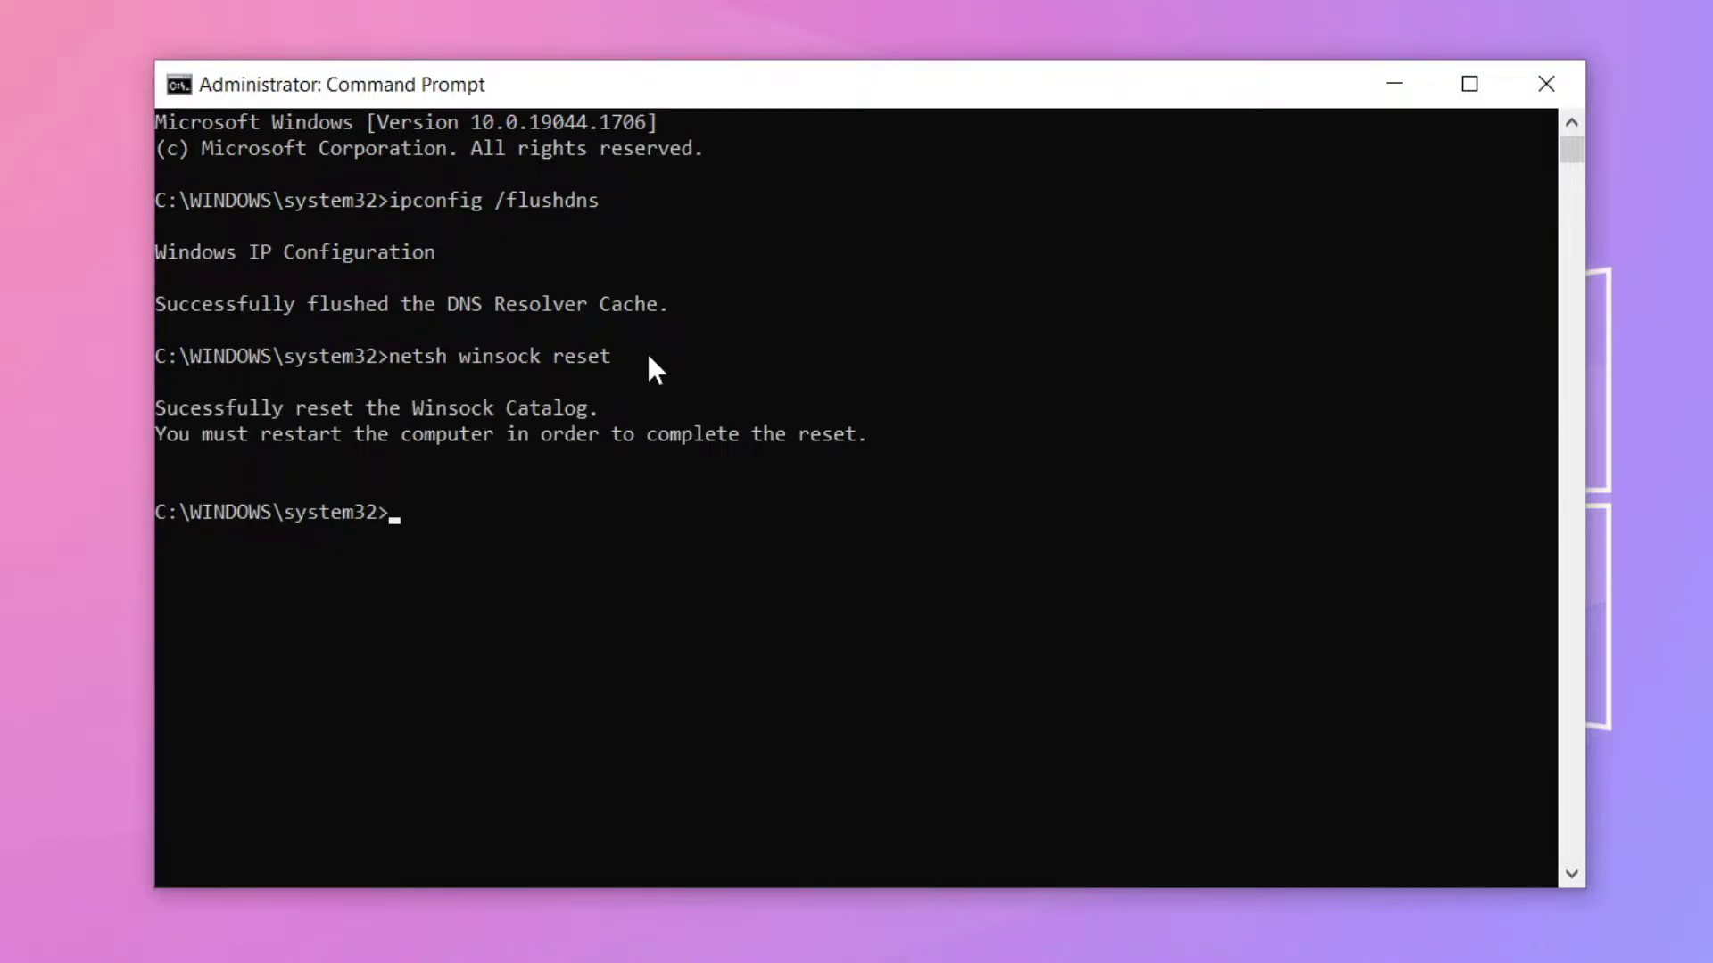
{"action": "type", "text": "e"}
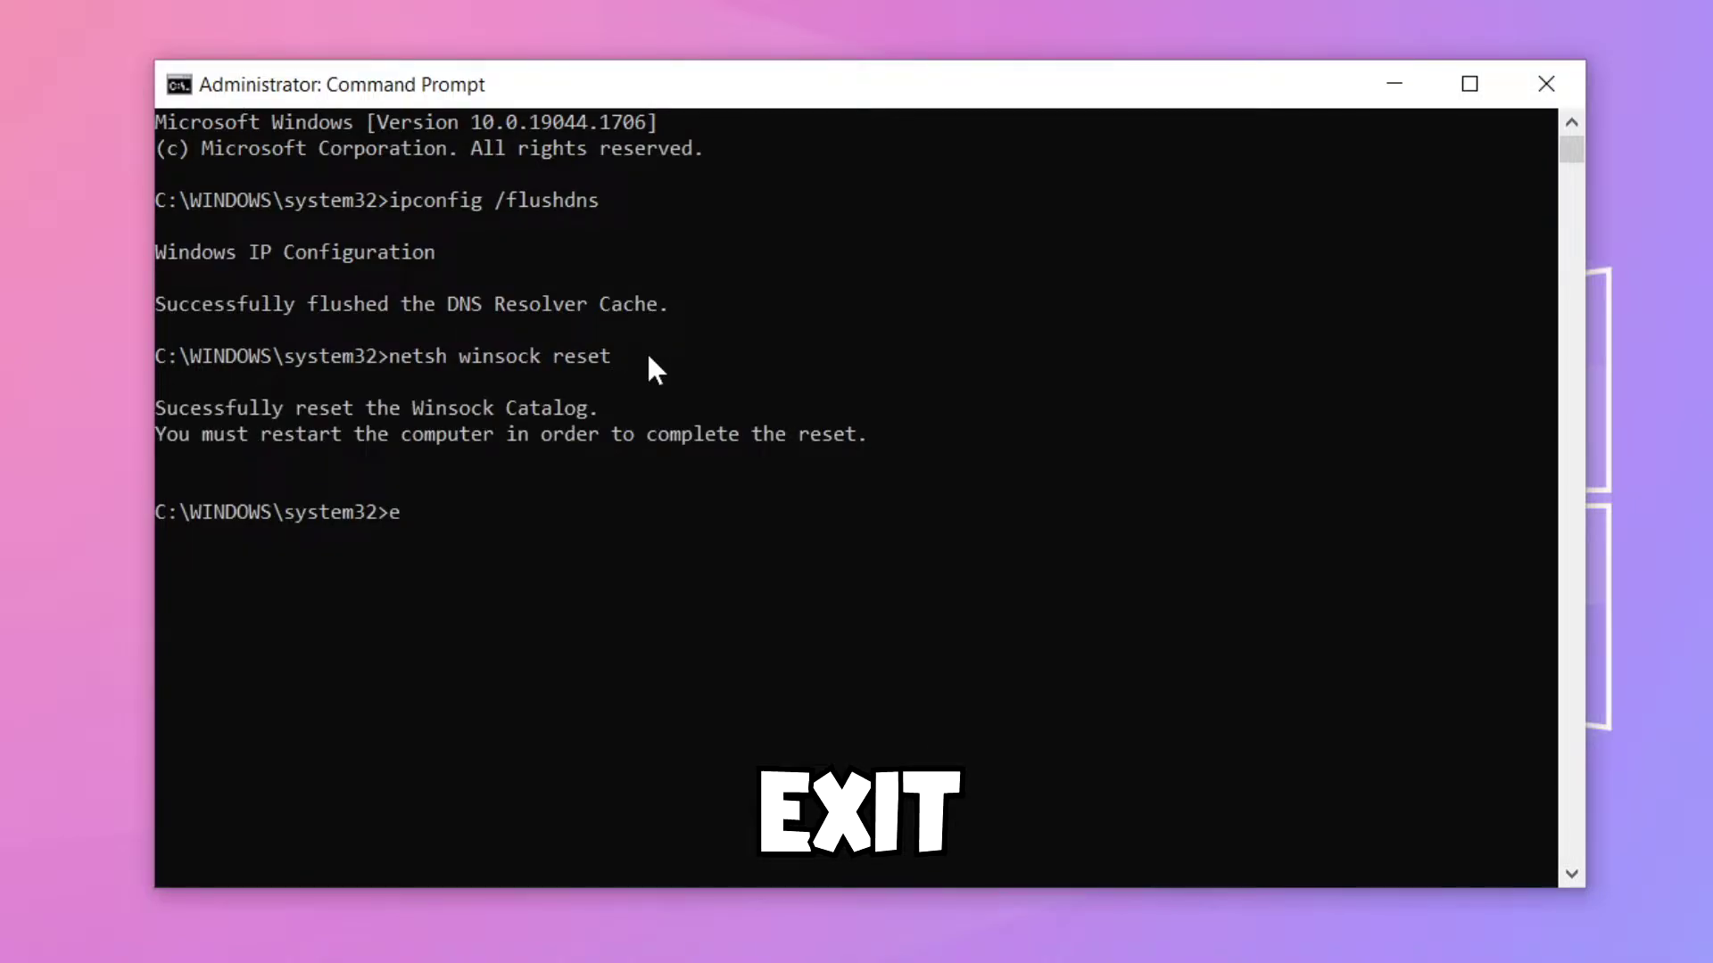
{"action": "type", "text": "xit"}
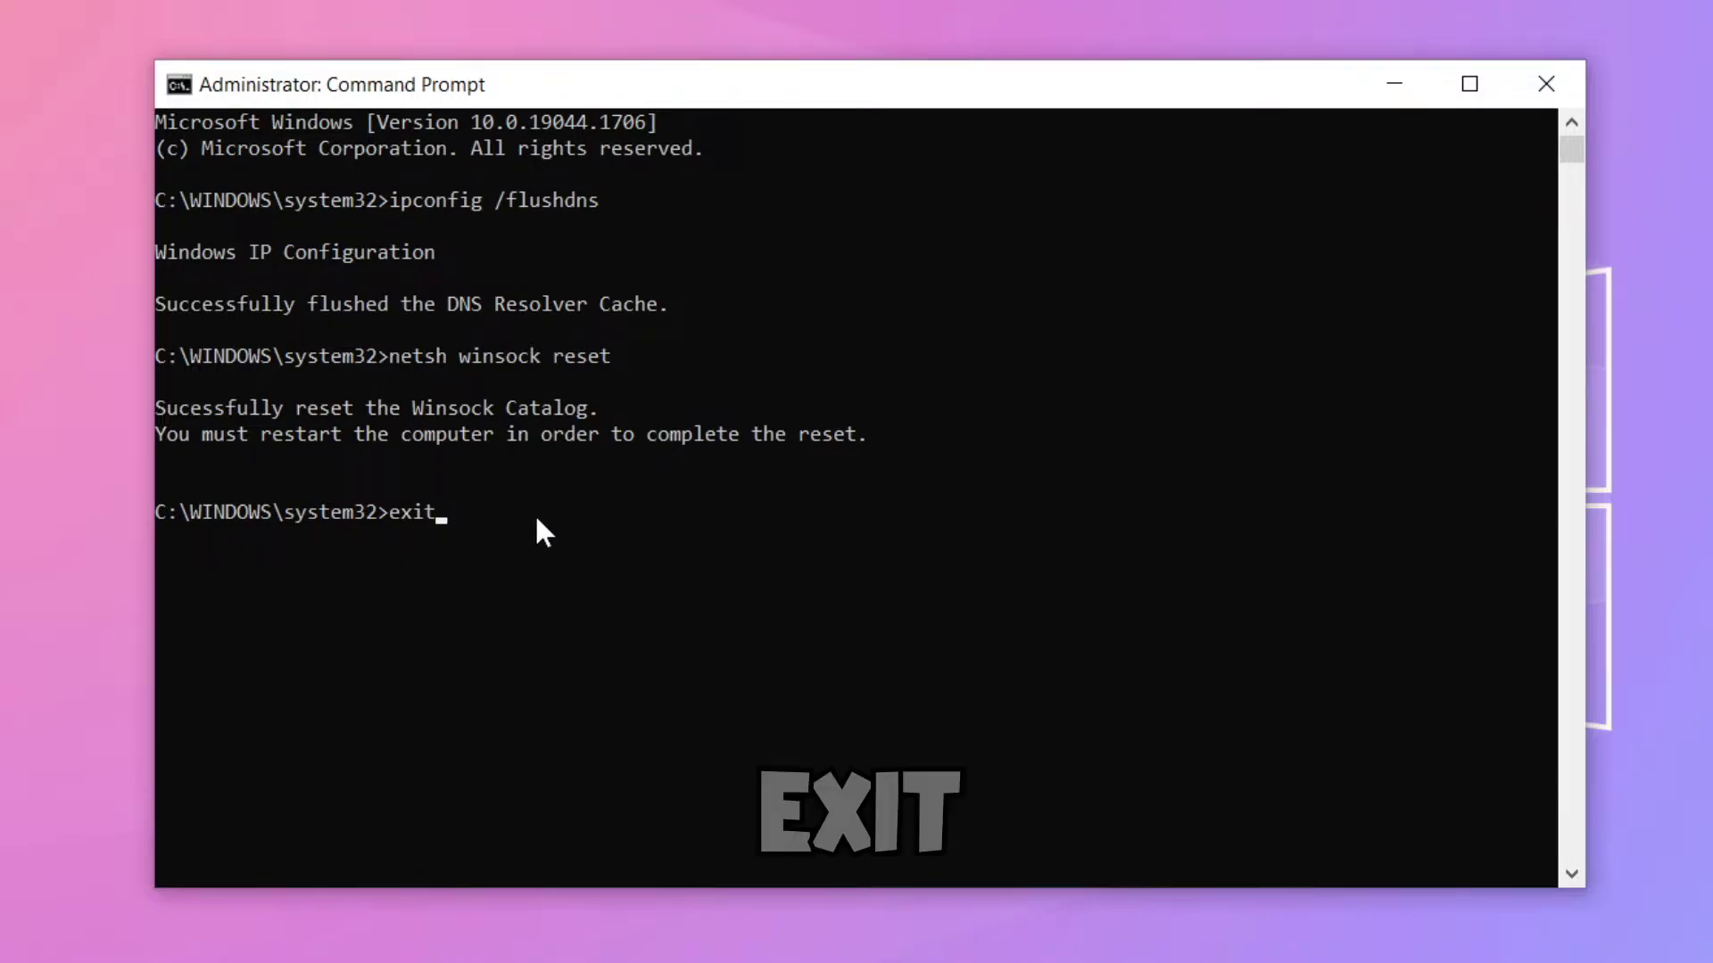
{"action": "key", "text": "Return"}
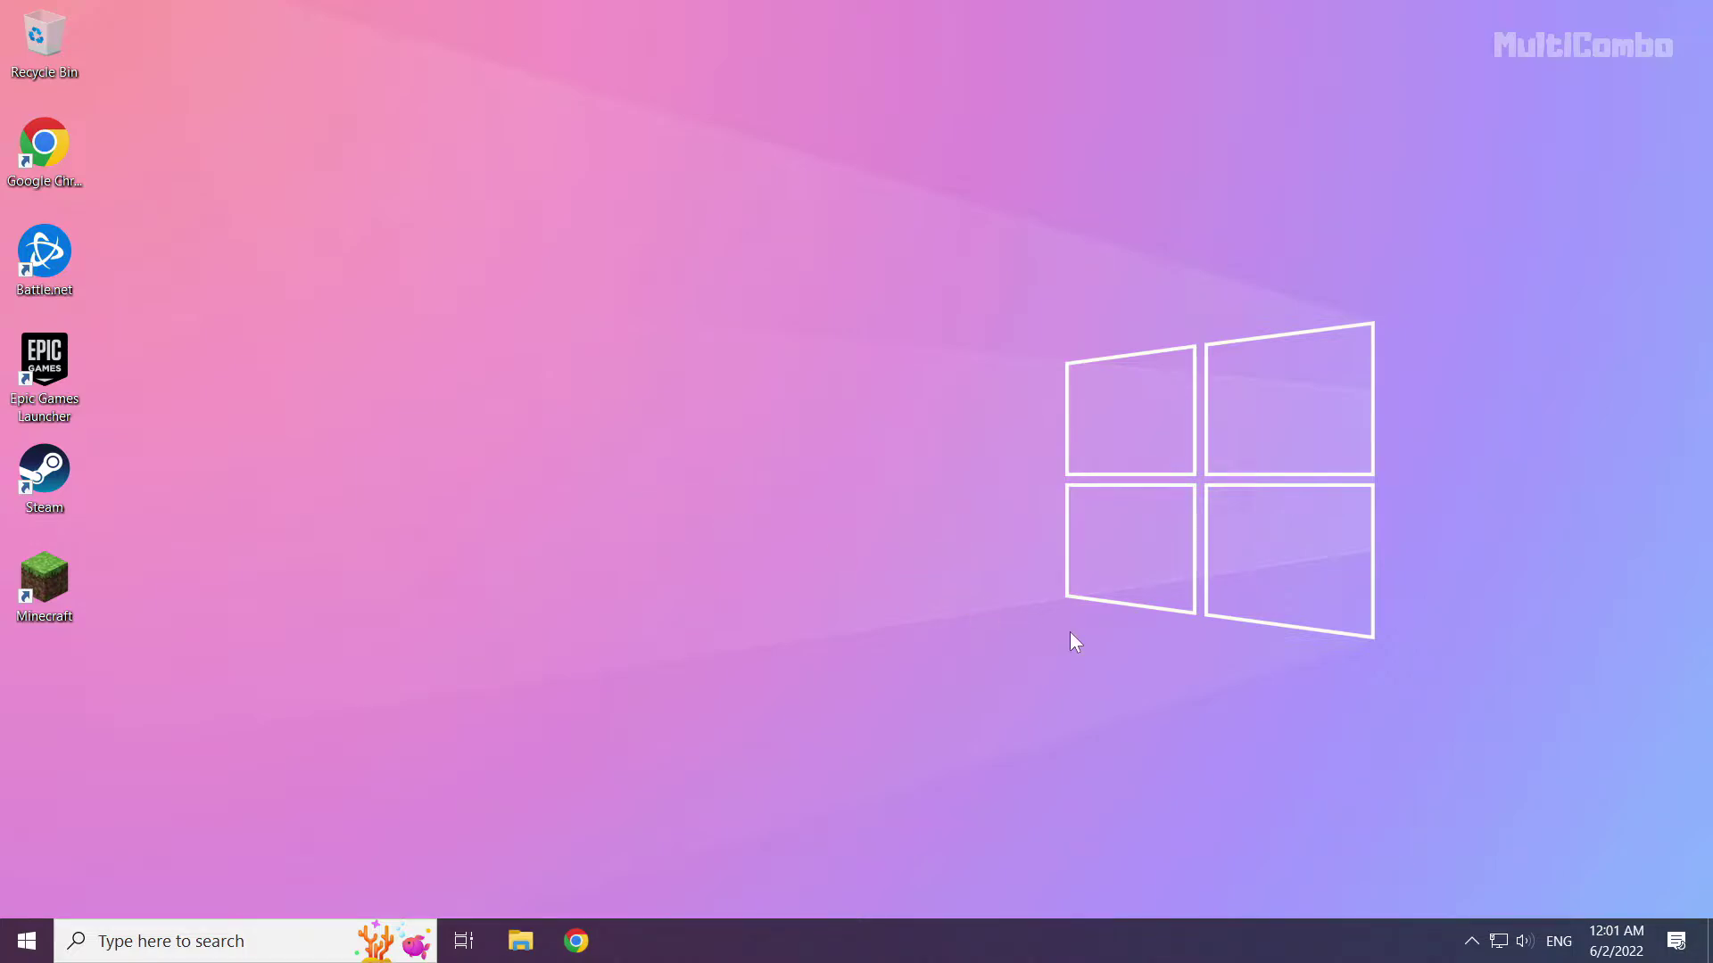
Open Network & Internet settings from the network tray icon's menu.
{"action": "right_click", "coordinate": [1498, 940]}
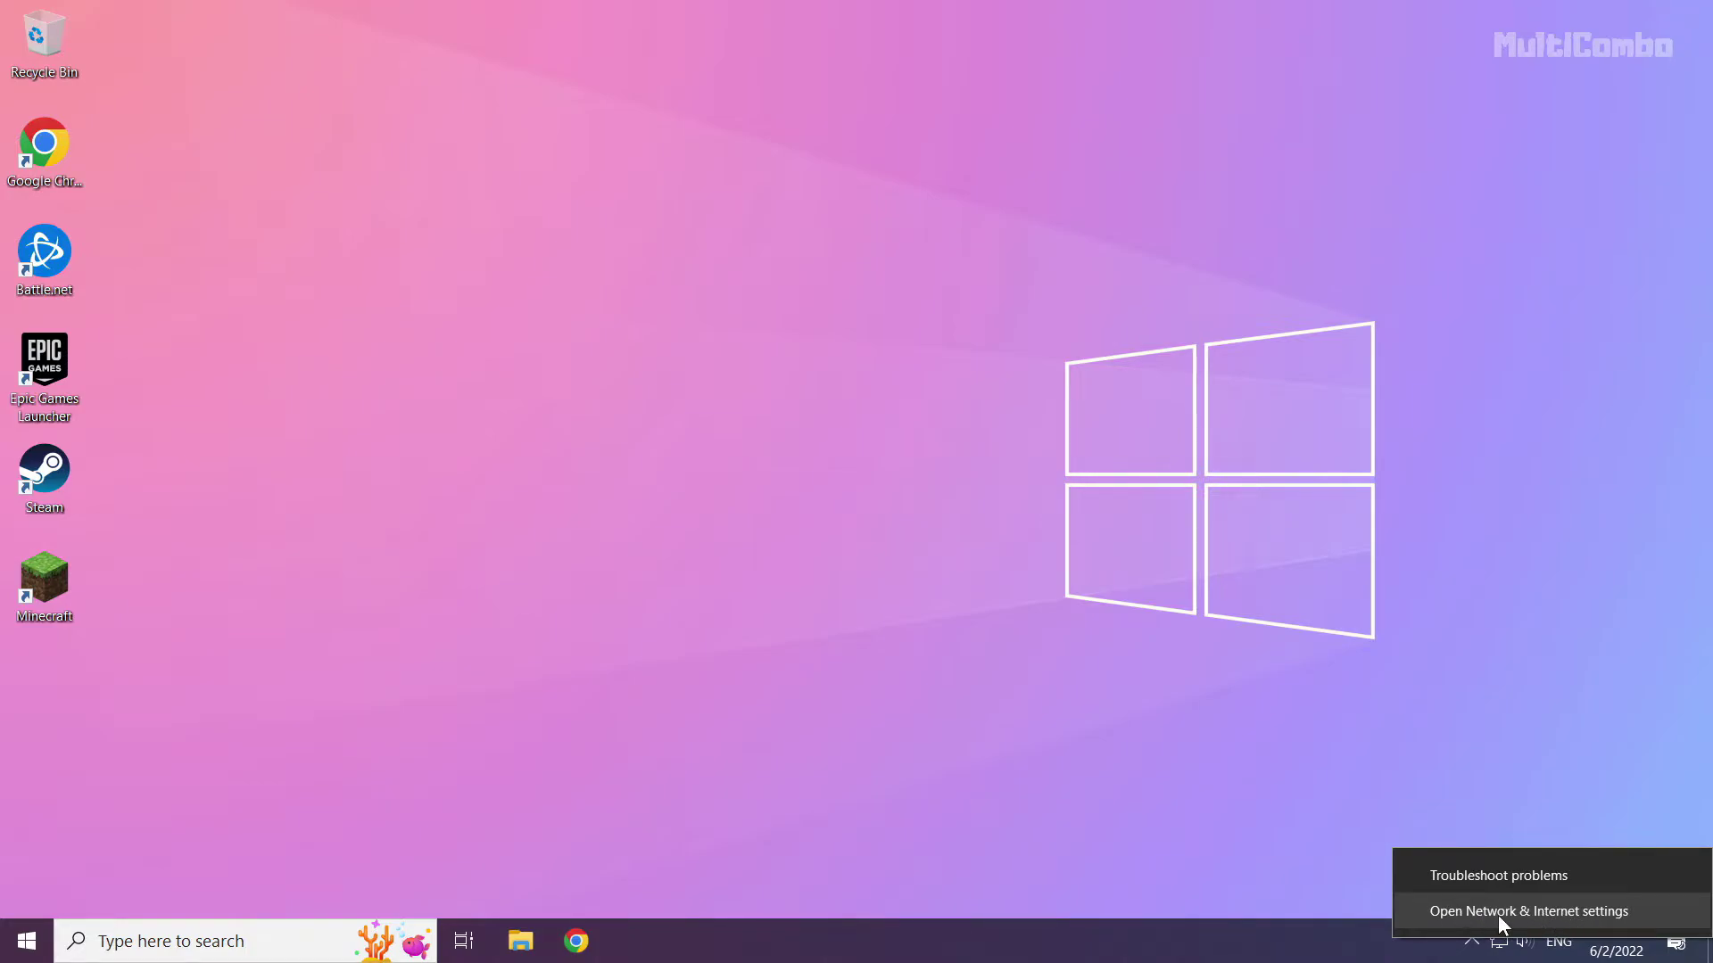
{"action": "left_click", "coordinate": [1522, 915]}
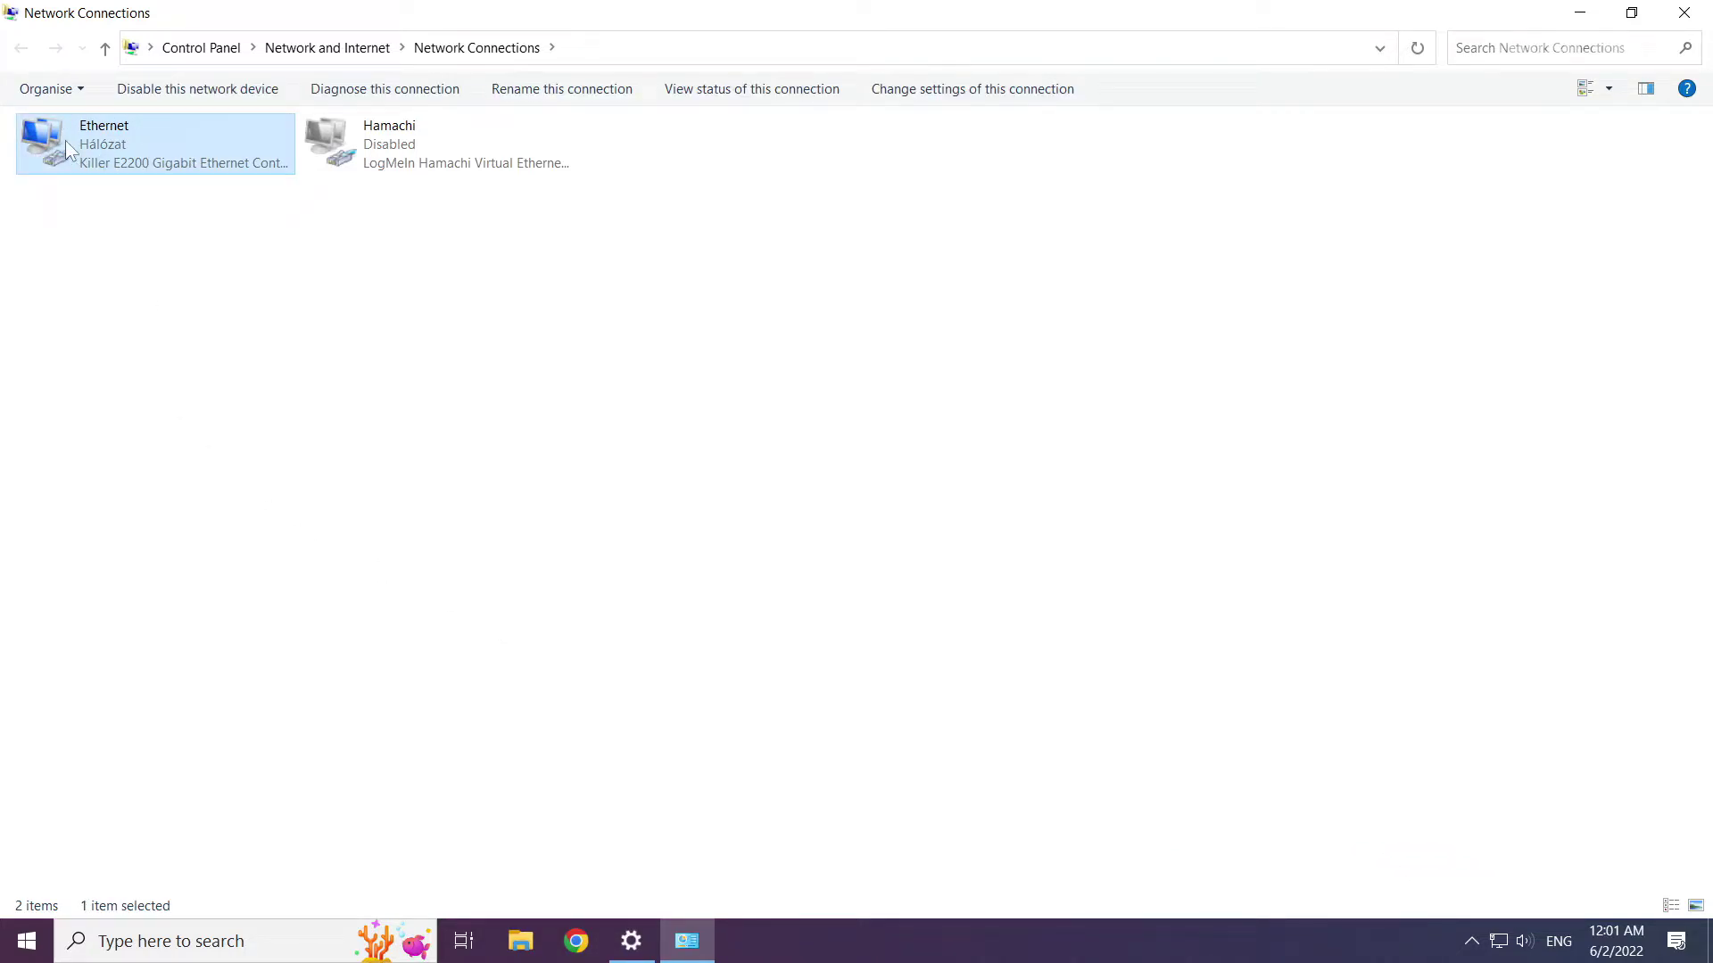
Open Ethernet adapter Properties and select Internet Protocol Version 4 (TCP/IPv4).
{"action": "right_click", "coordinate": [155, 138]}
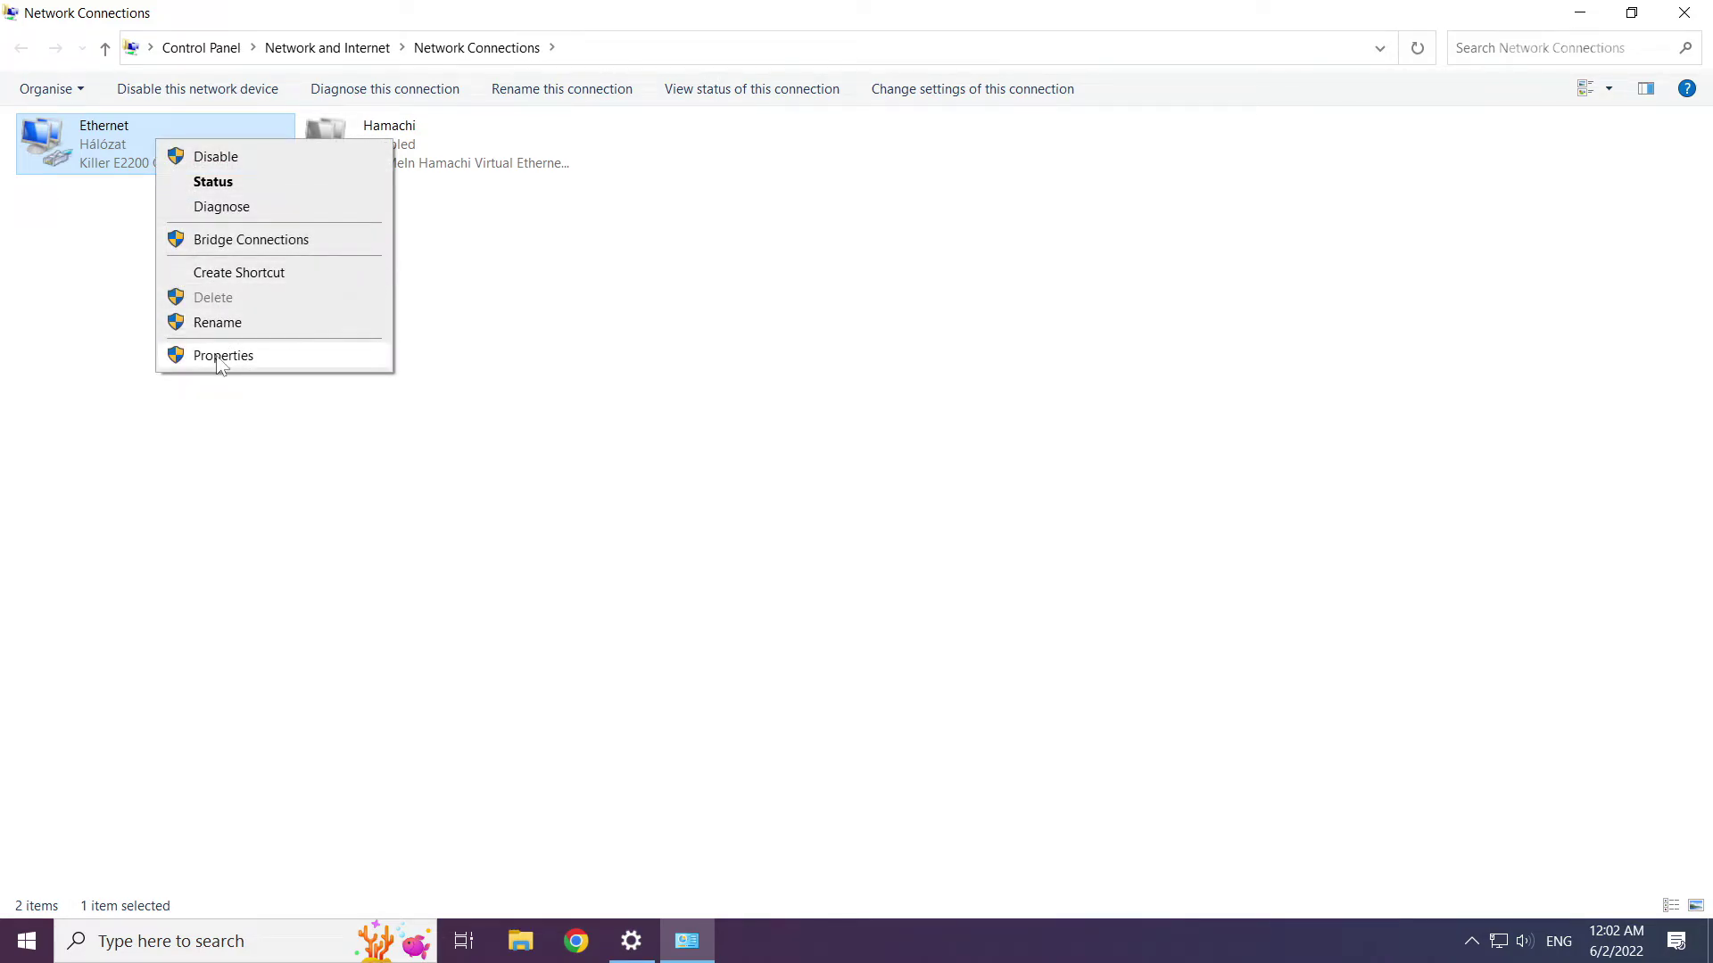
{"action": "left_click", "coordinate": [276, 359]}
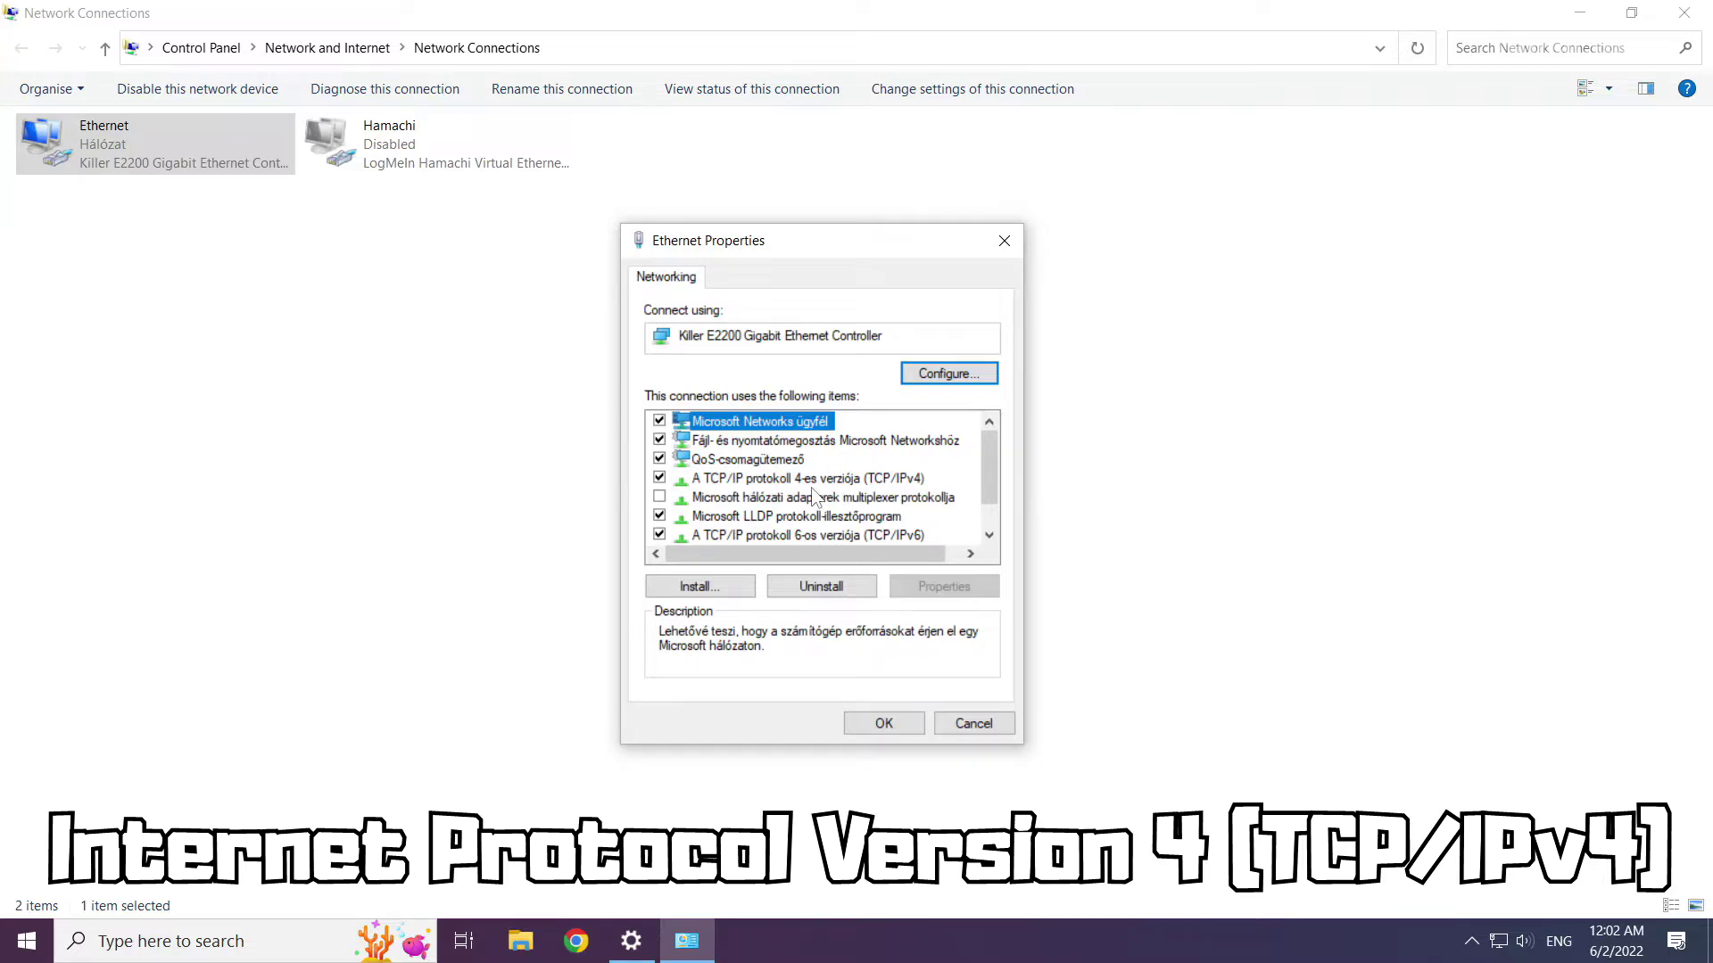
{"action": "left_click", "coordinate": [769, 482]}
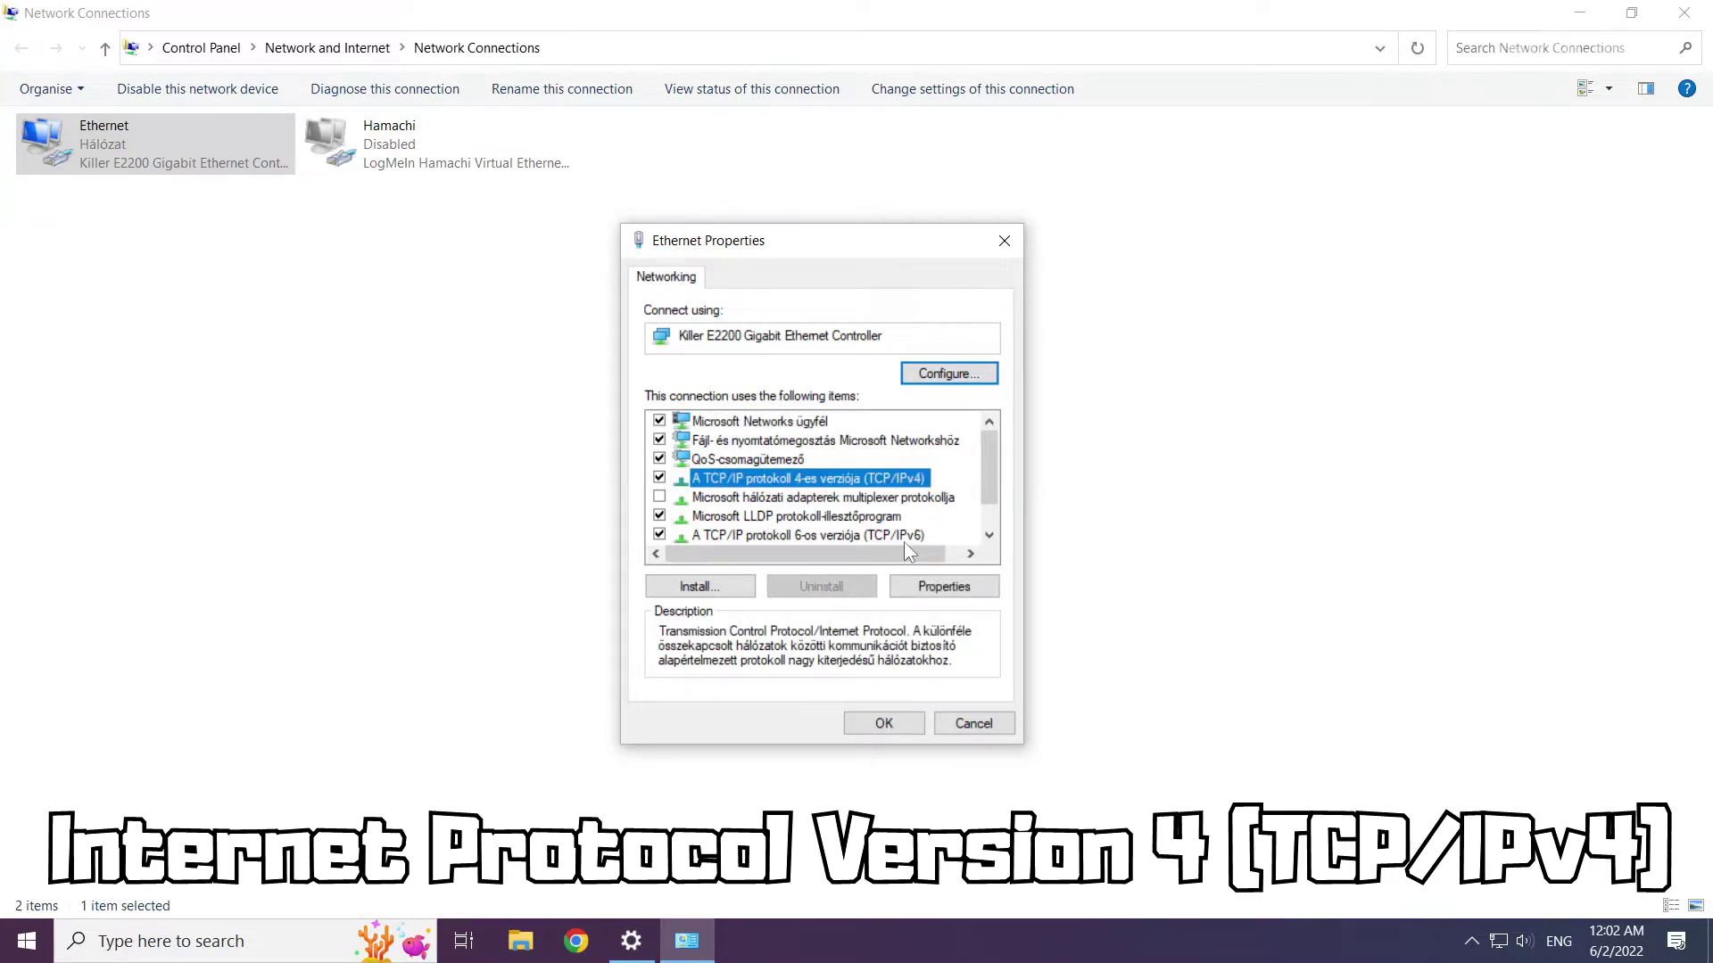
Set Ethernet IPv4 DNS servers to 8.8.8.8 preferred and 8.8.4.4 alternate, and save.
{"action": "left_click", "coordinate": [949, 589]}
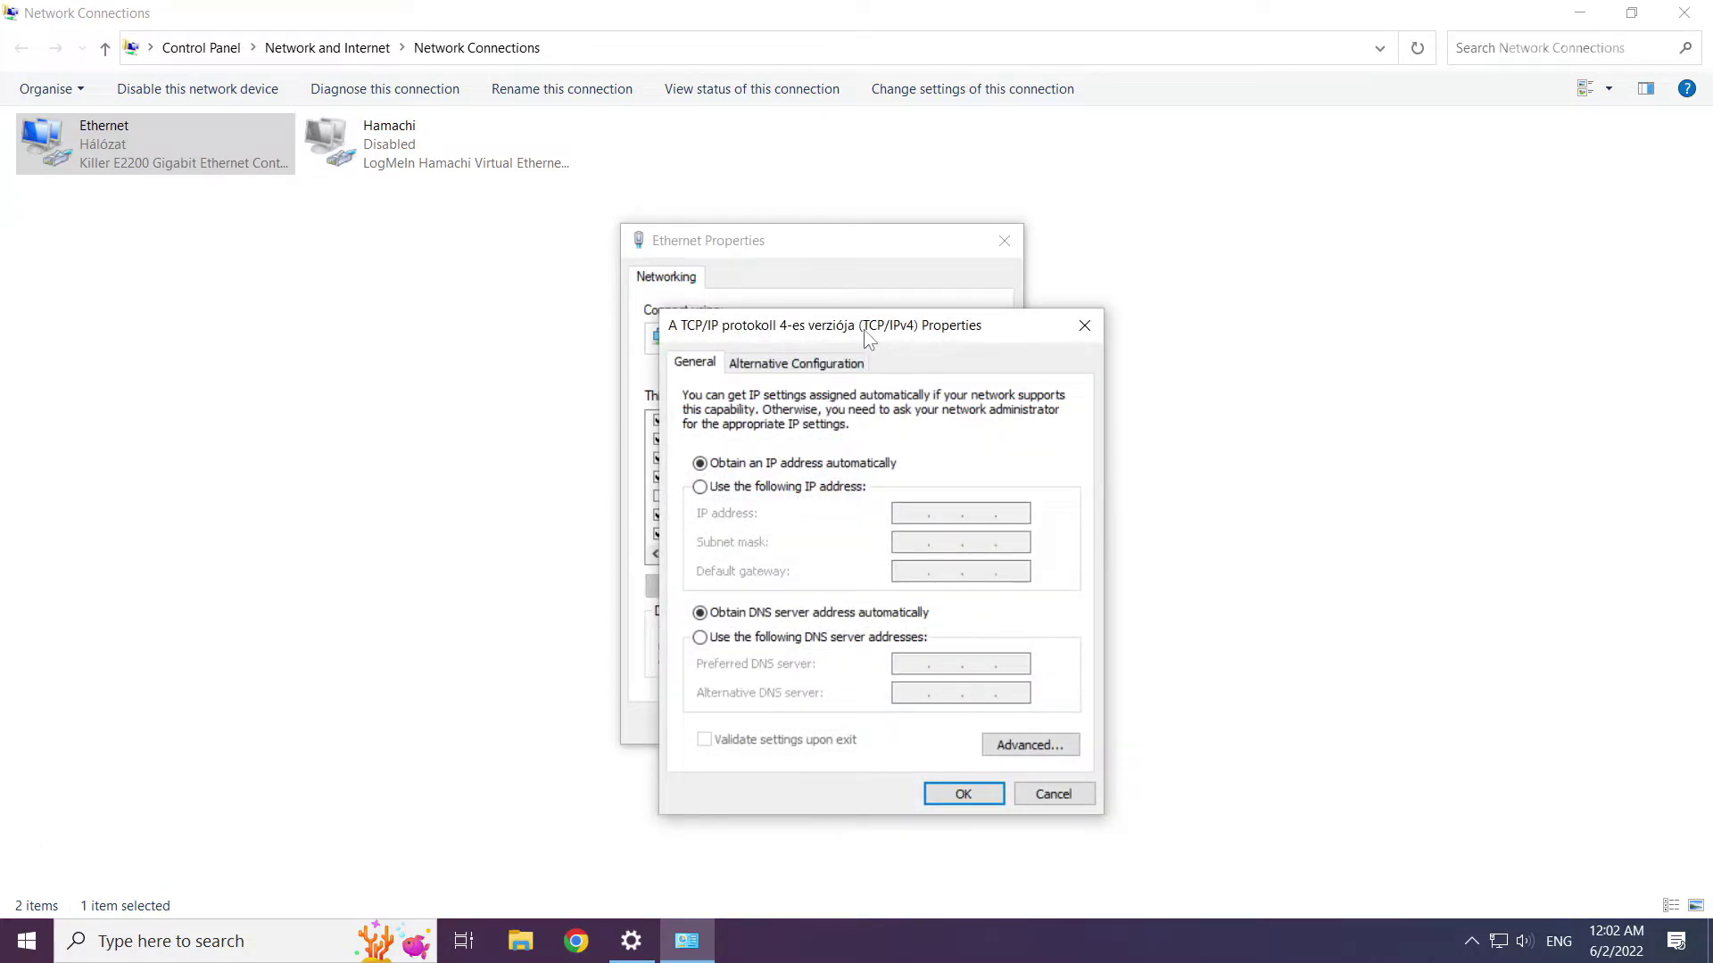
{"action": "left_click_drag", "start_coordinate": [863, 328], "coordinate": [806, 255]}
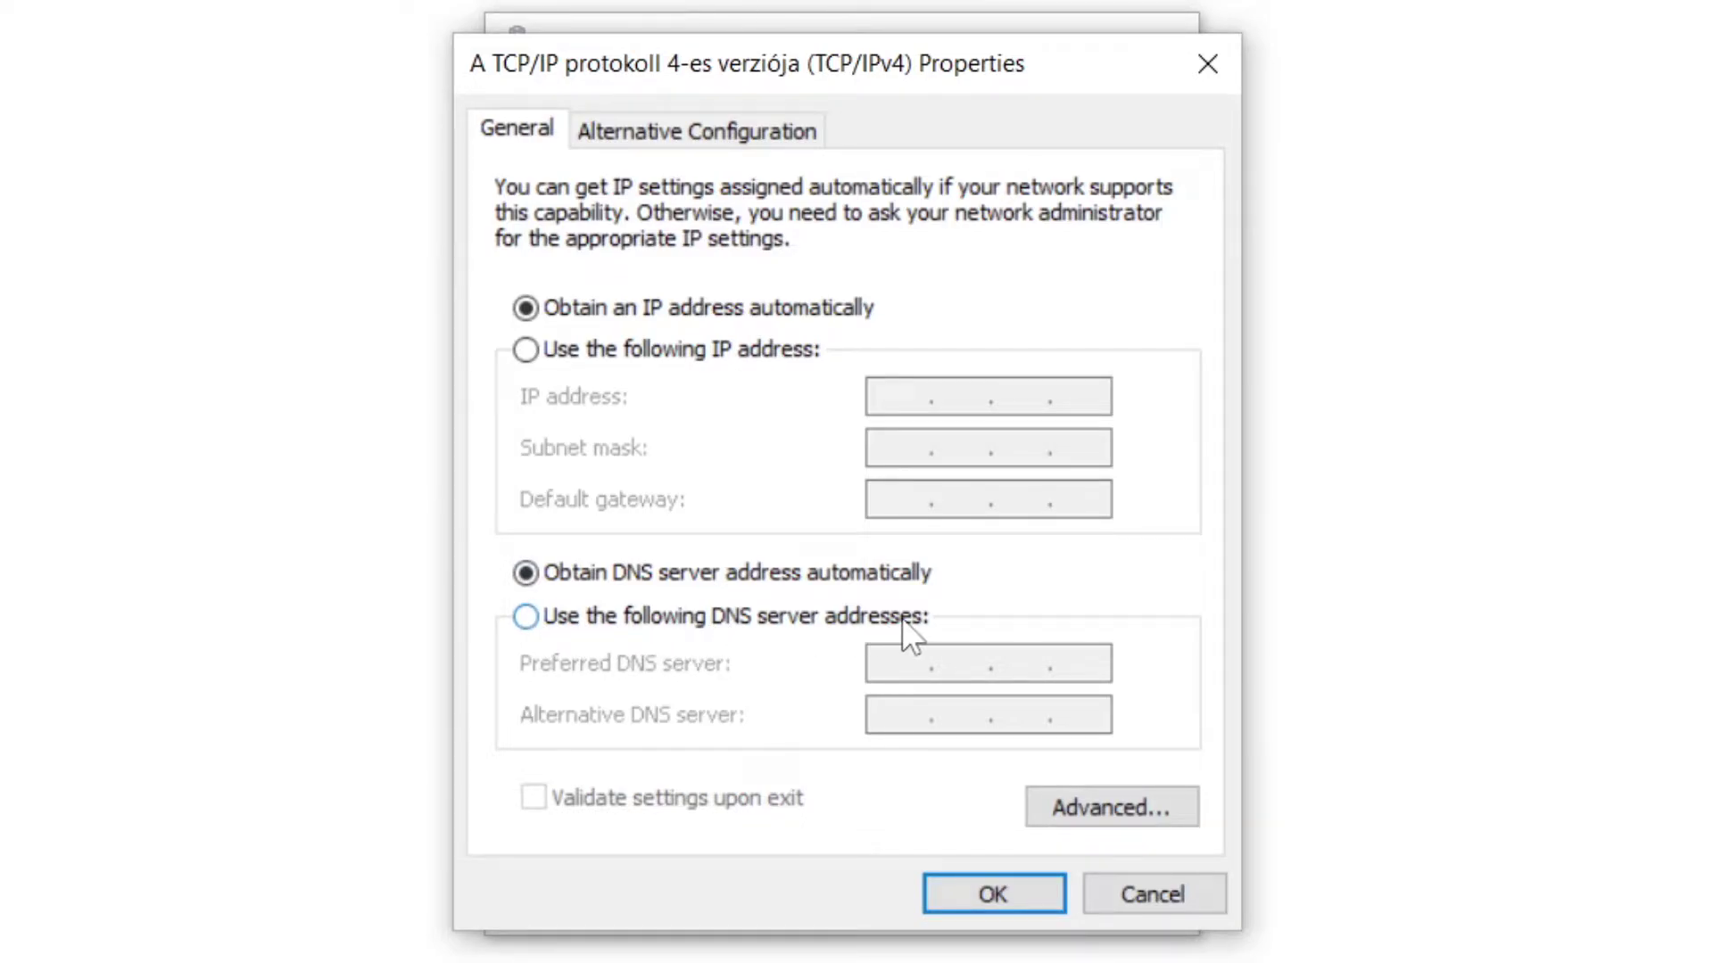
{"action": "left_click", "coordinate": [525, 617]}
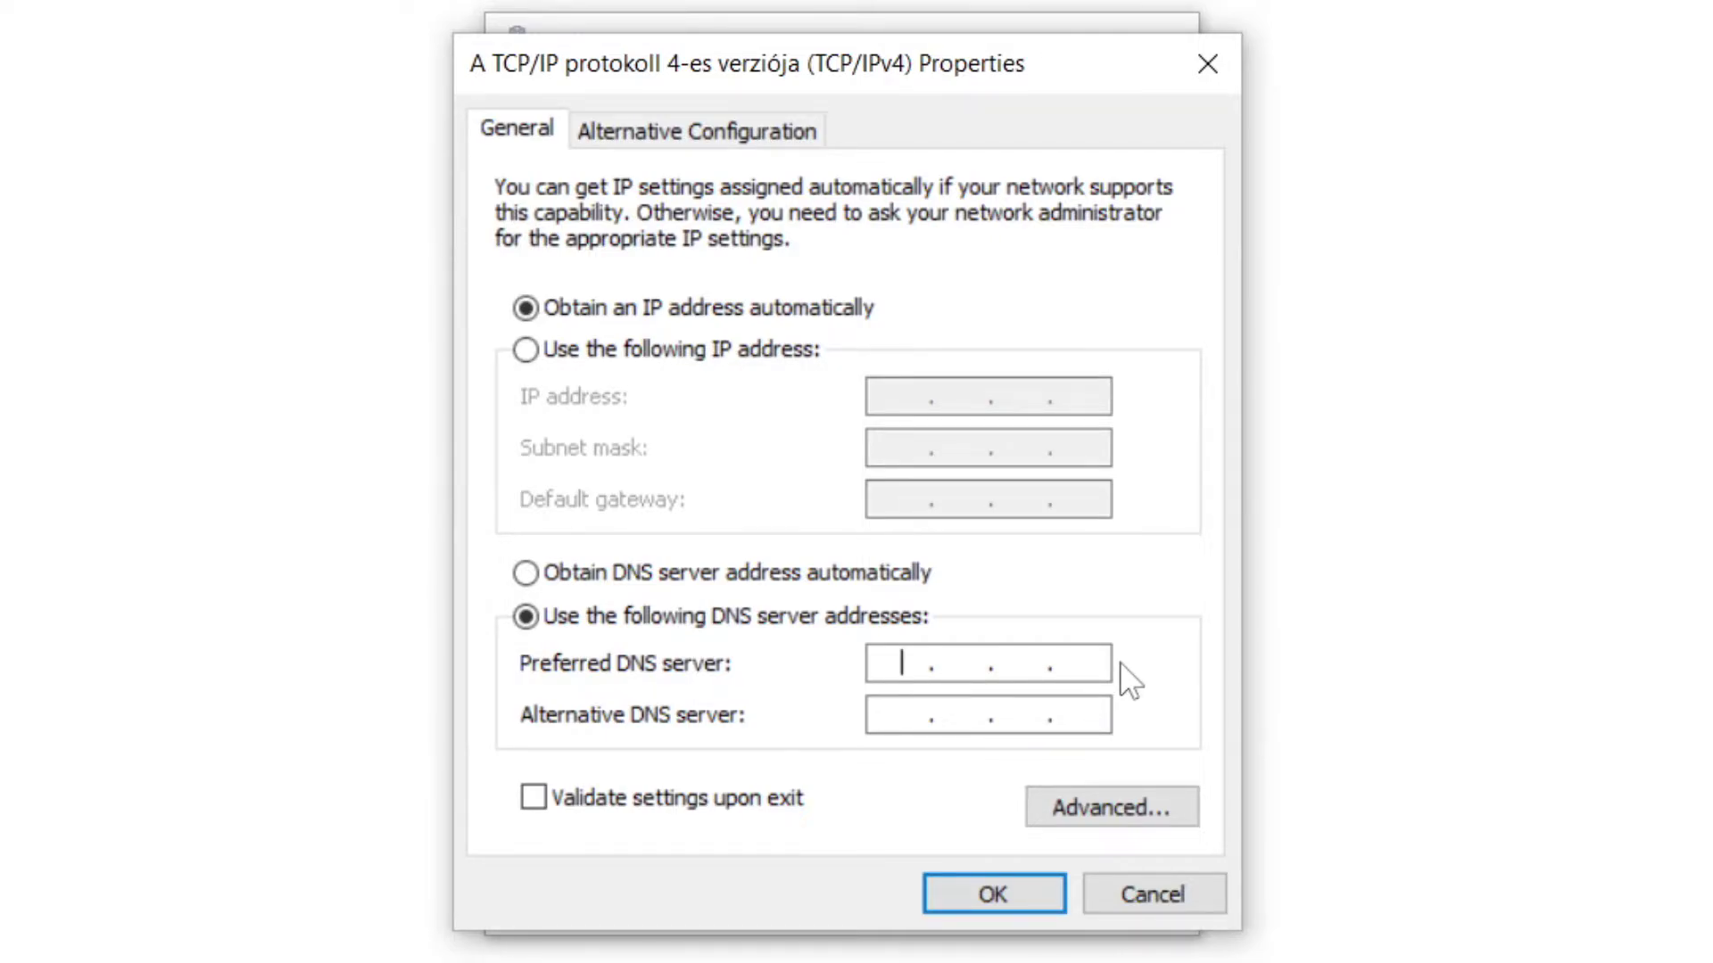
{"action": "type", "text": "8.8.8.8"}
{"action": "left_click", "coordinate": [914, 714]}
{"action": "type", "text": "8.8."}
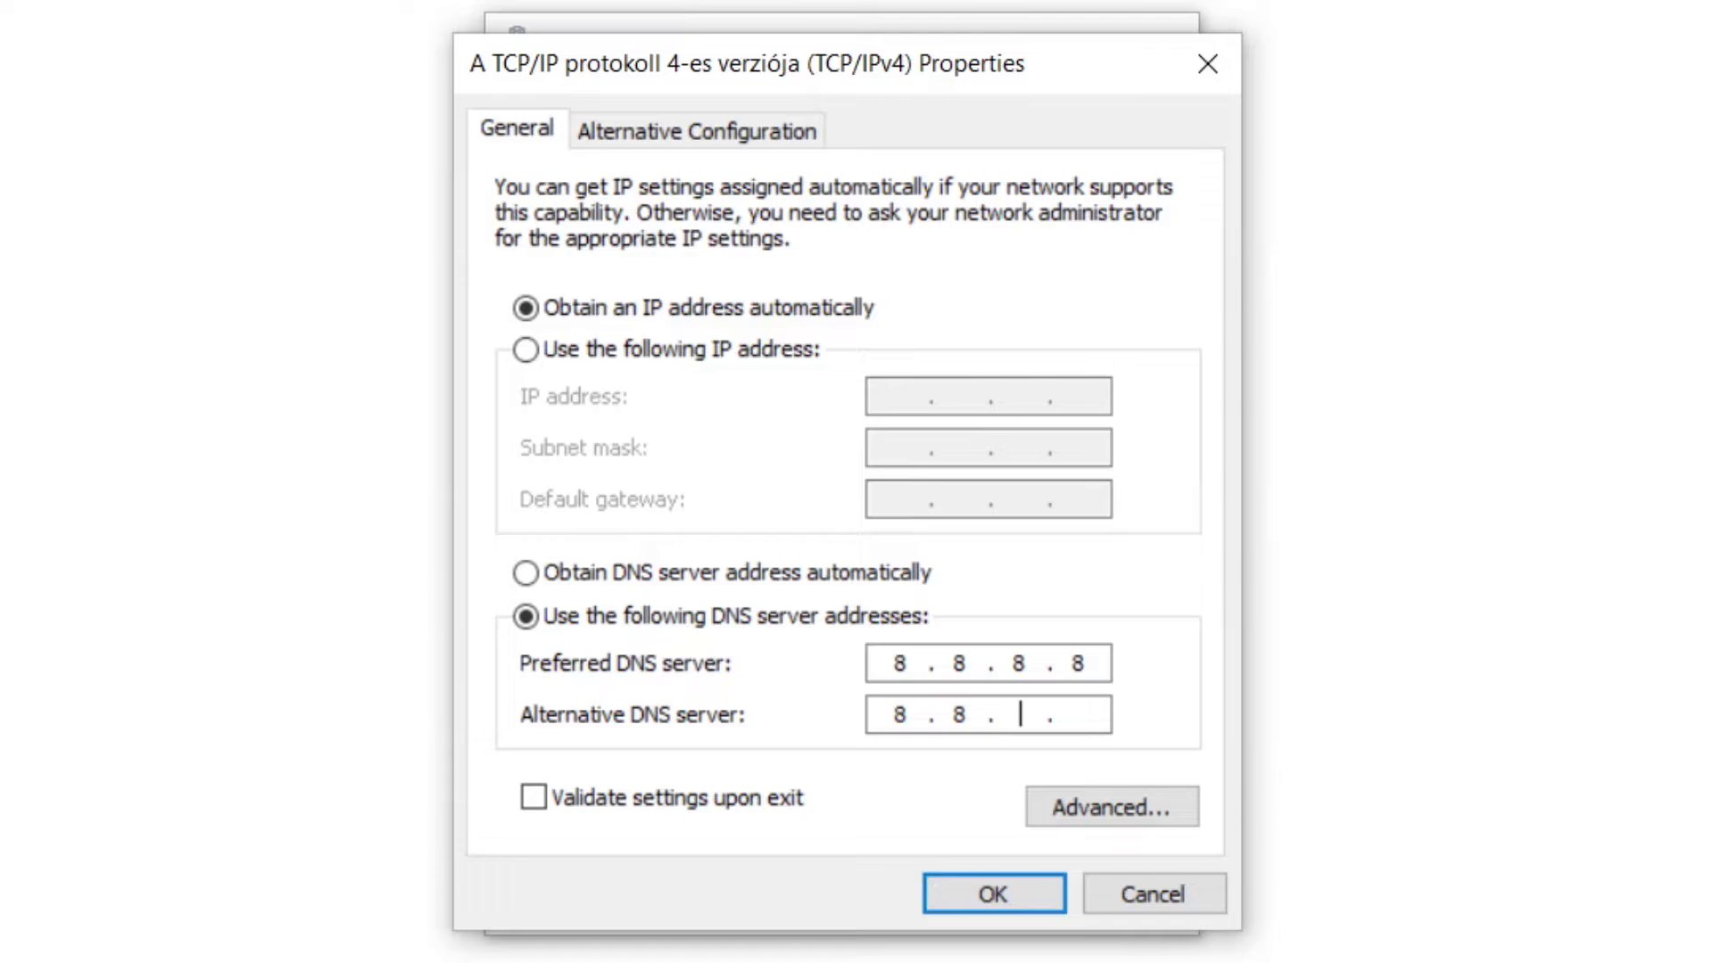
{"action": "type", "text": "4.4"}
{"action": "left_click", "coordinate": [982, 903]}
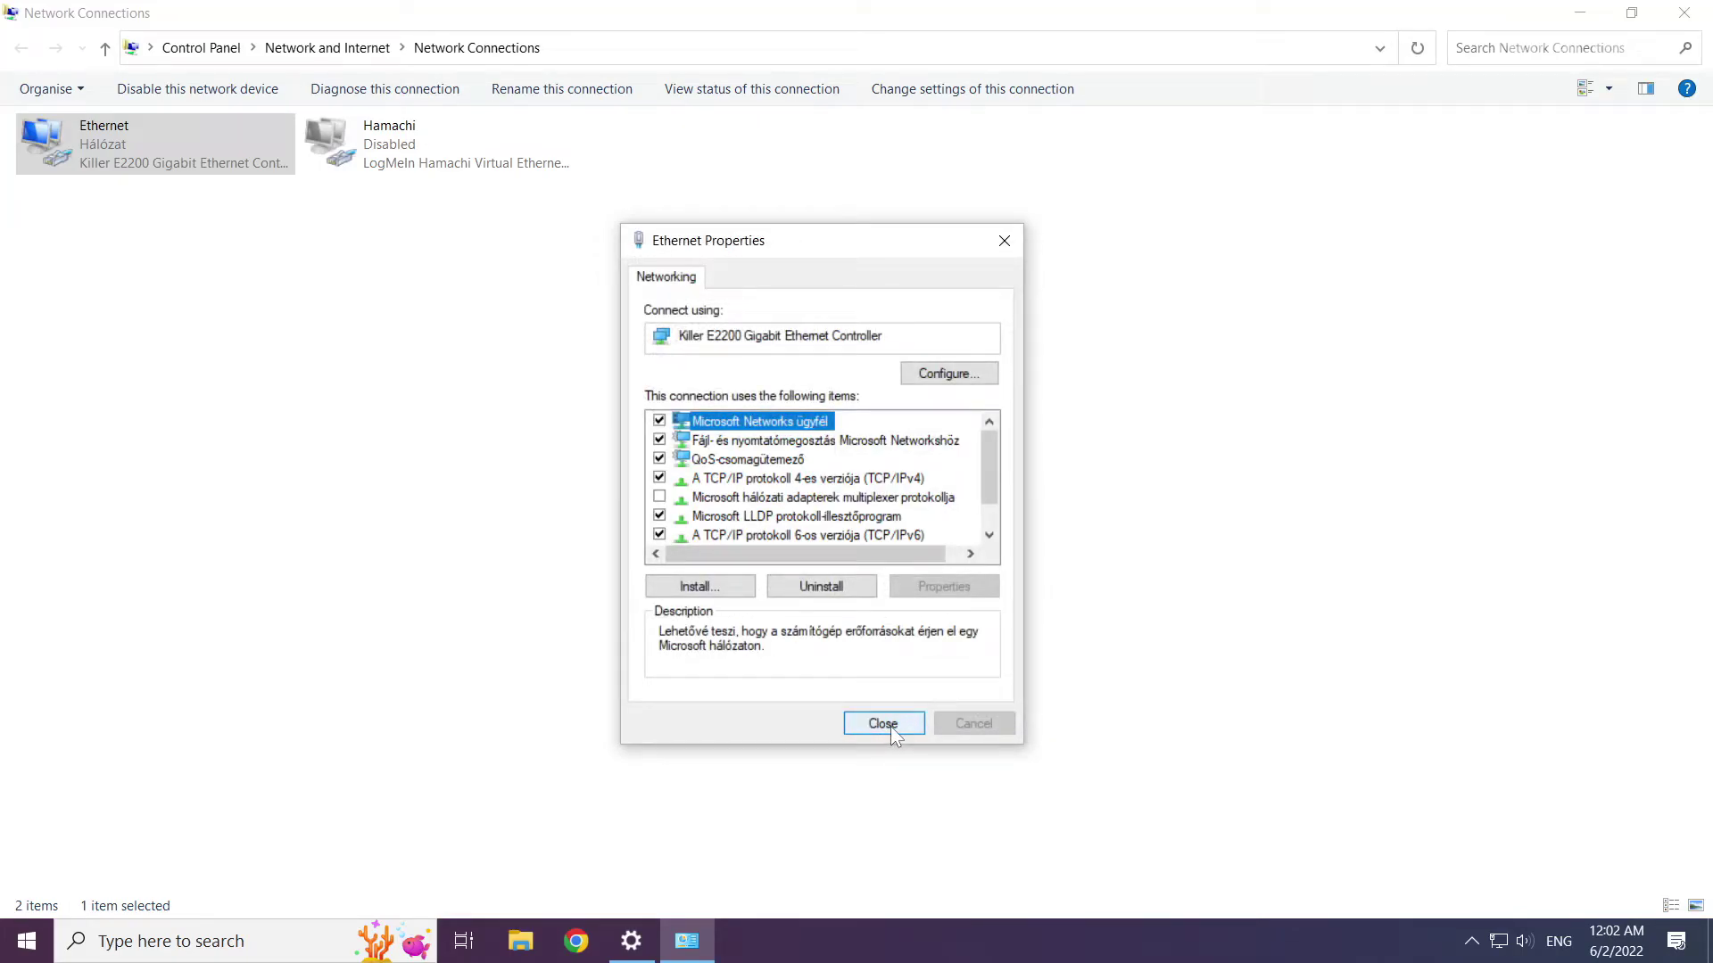
Close Ethernet Properties, Network Connections and Settings, then view the Start power options.
{"action": "left_click", "coordinate": [883, 723]}
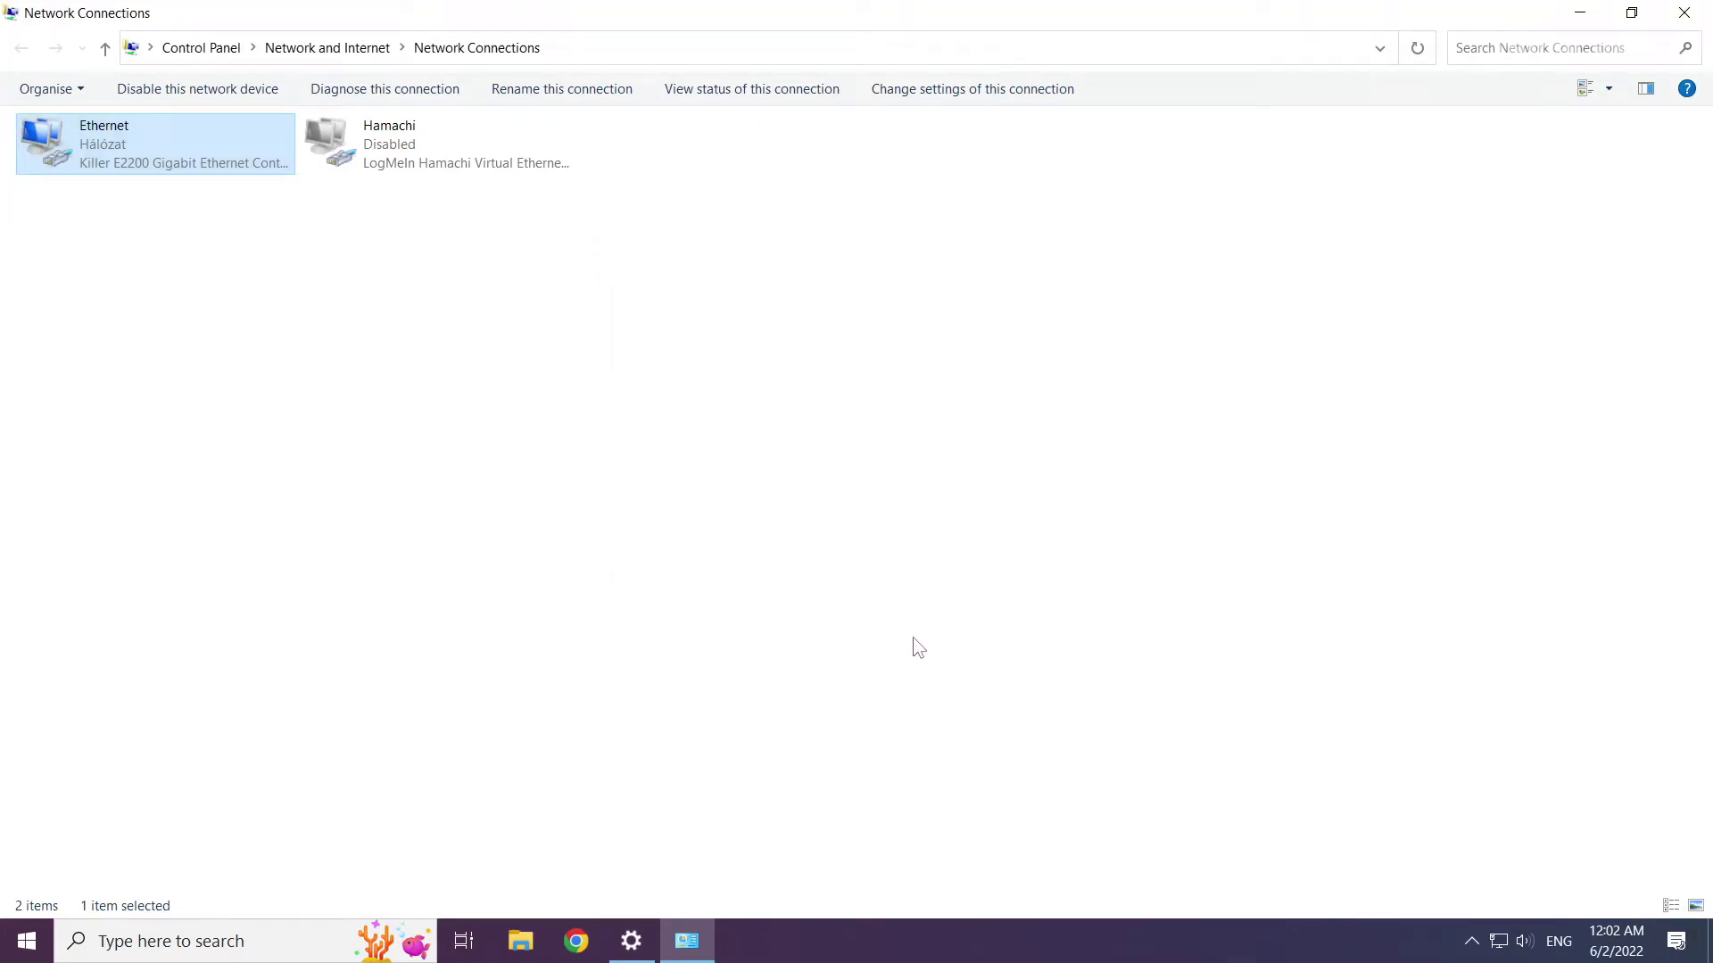
{"action": "left_click", "coordinate": [1686, 15]}
{"action": "left_click", "coordinate": [1688, 19]}
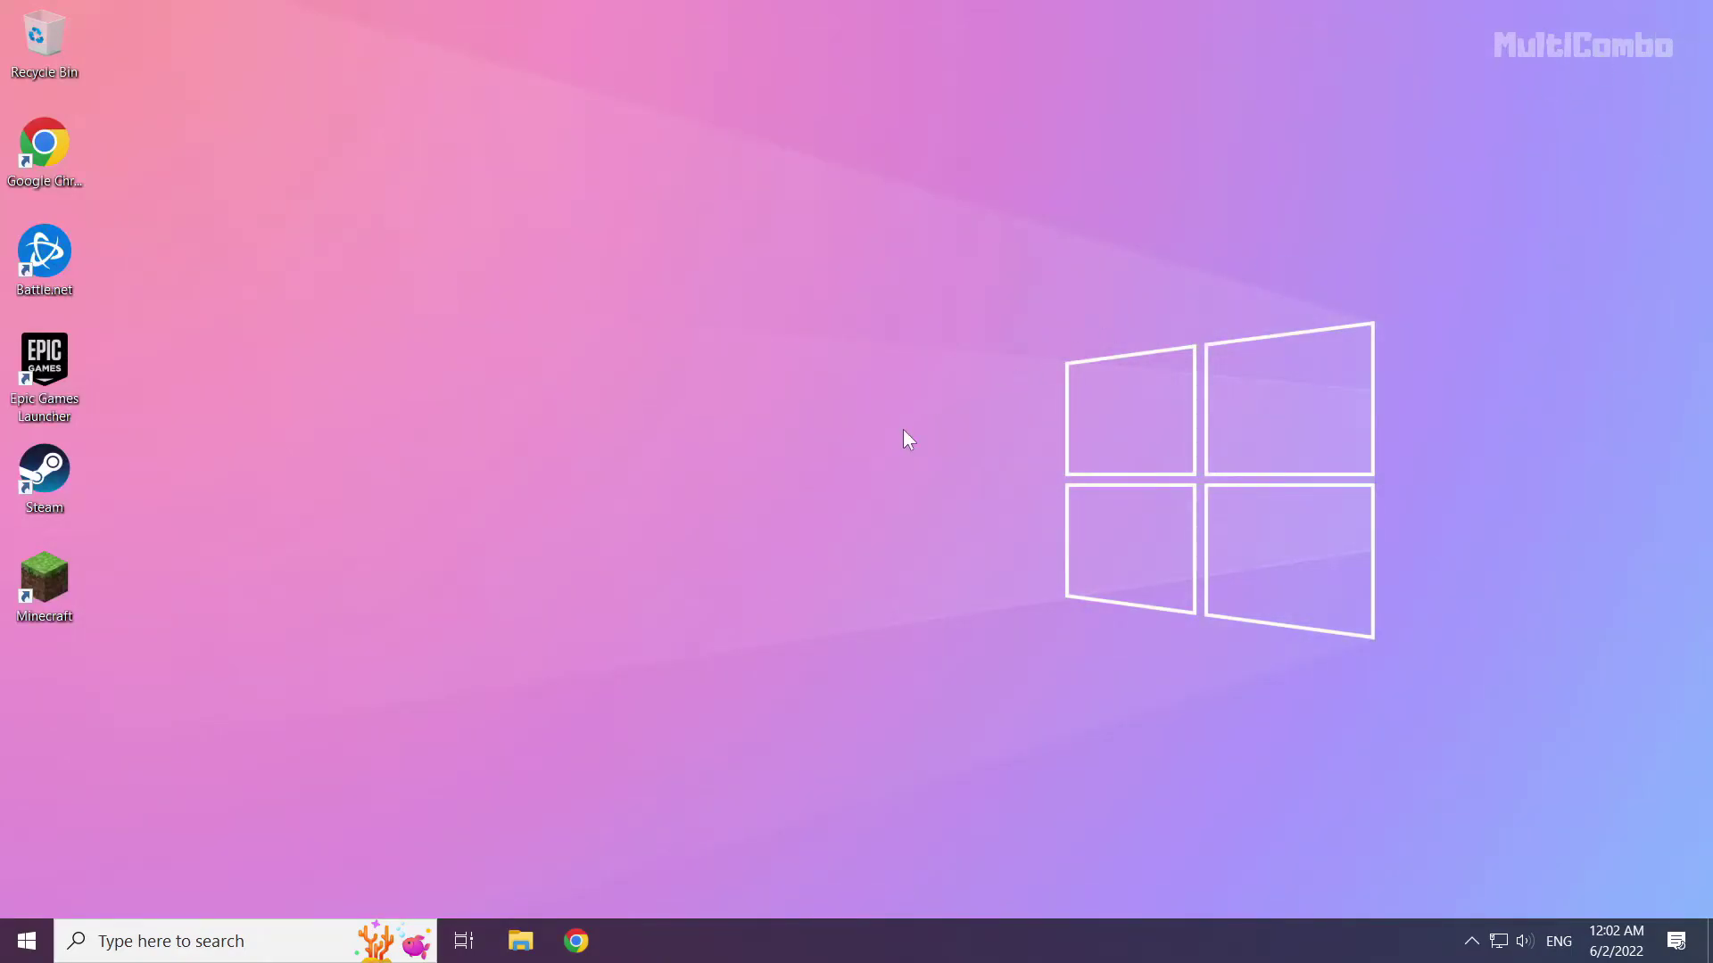
{"action": "left_click", "coordinate": [25, 937]}
{"action": "left_click", "coordinate": [28, 893]}
Search 'netowrk reset' and open the Network reset settings page.
{"action": "left_click", "coordinate": [177, 949]}
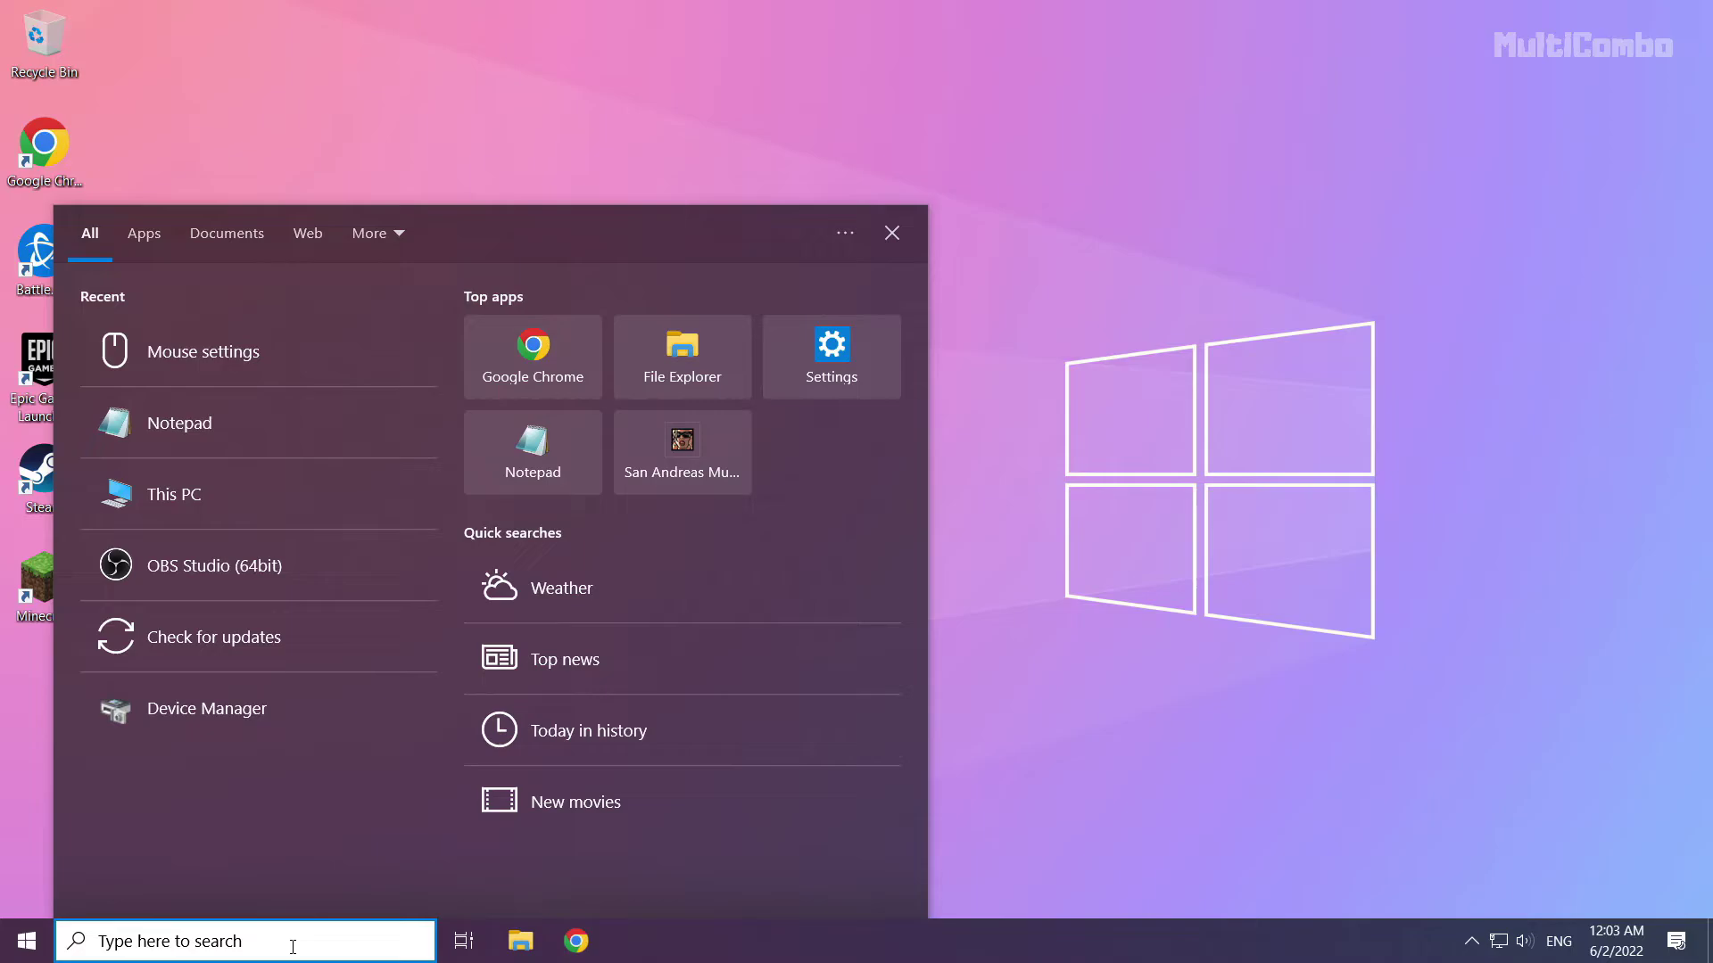
{"action": "type", "text": "netow"}
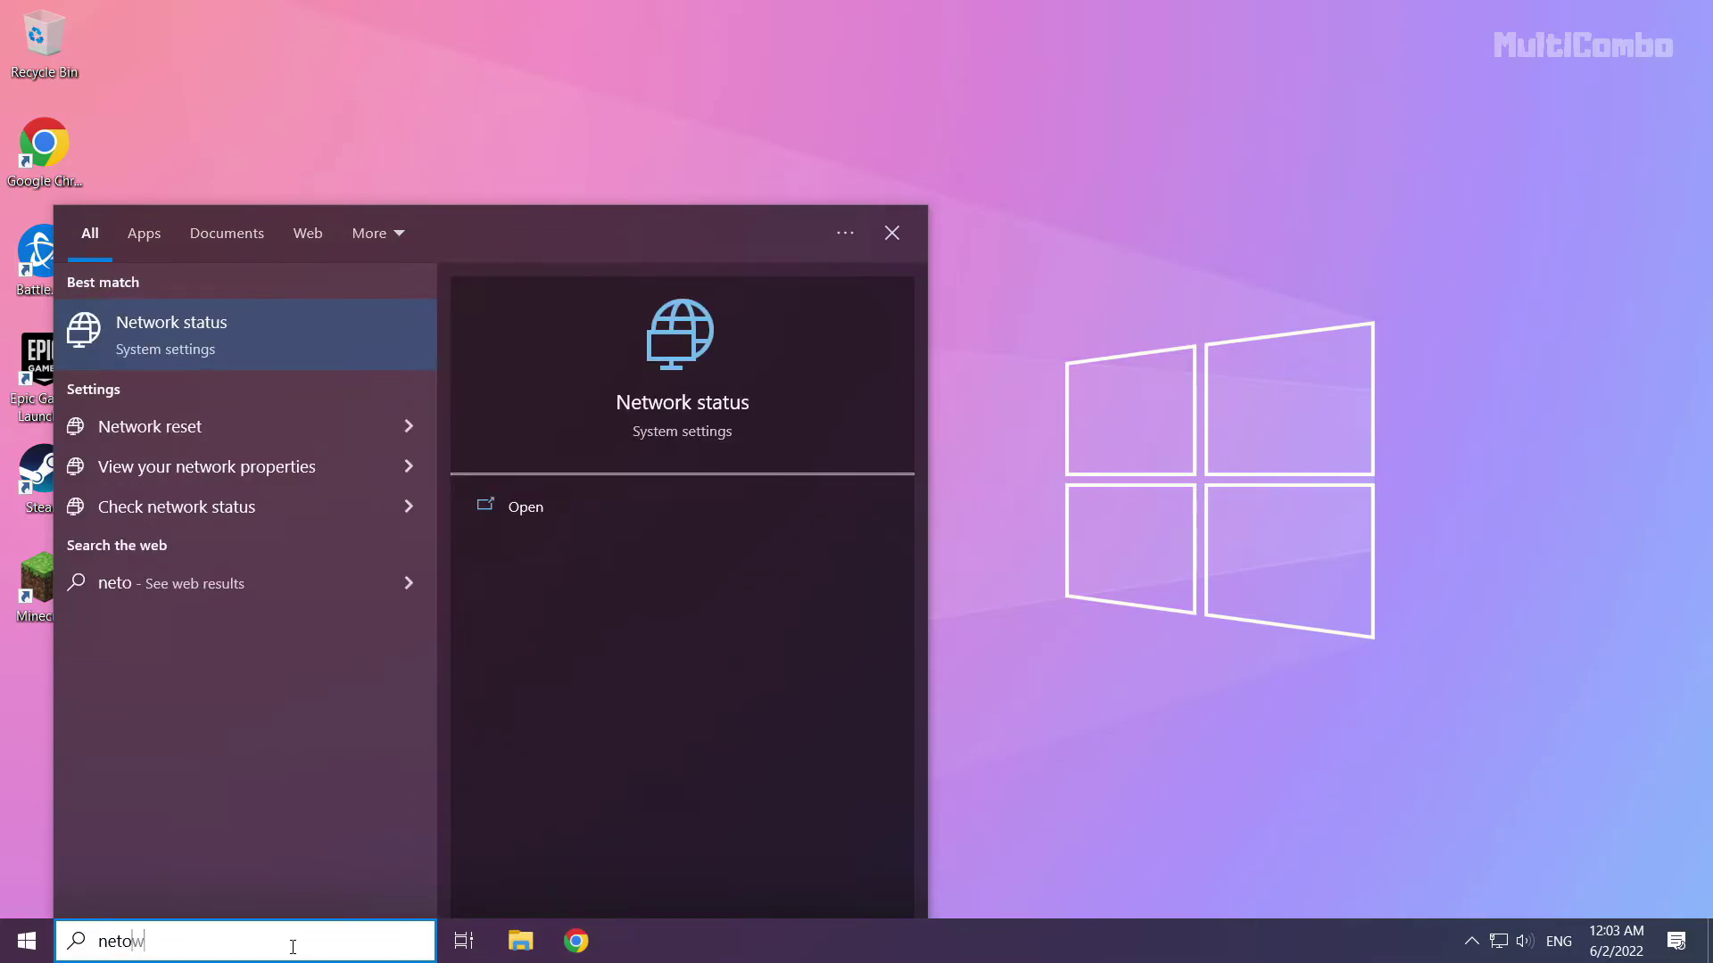
{"action": "type", "text": "rk"}
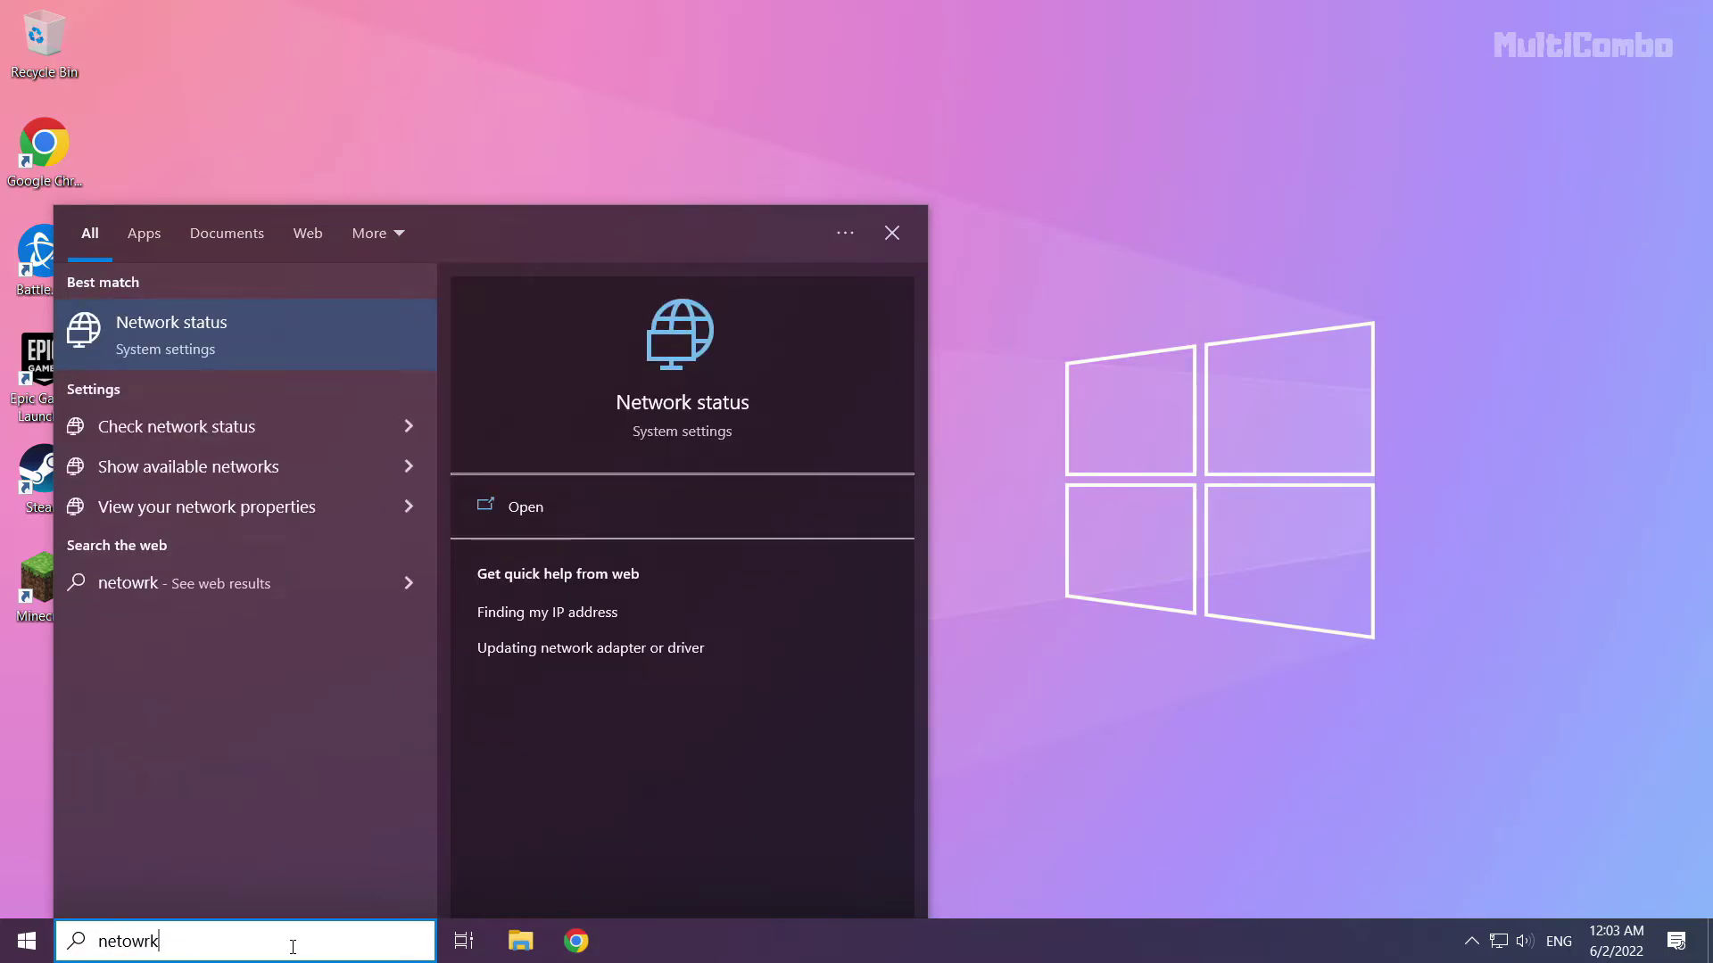
{"action": "type", "text": " reset"}
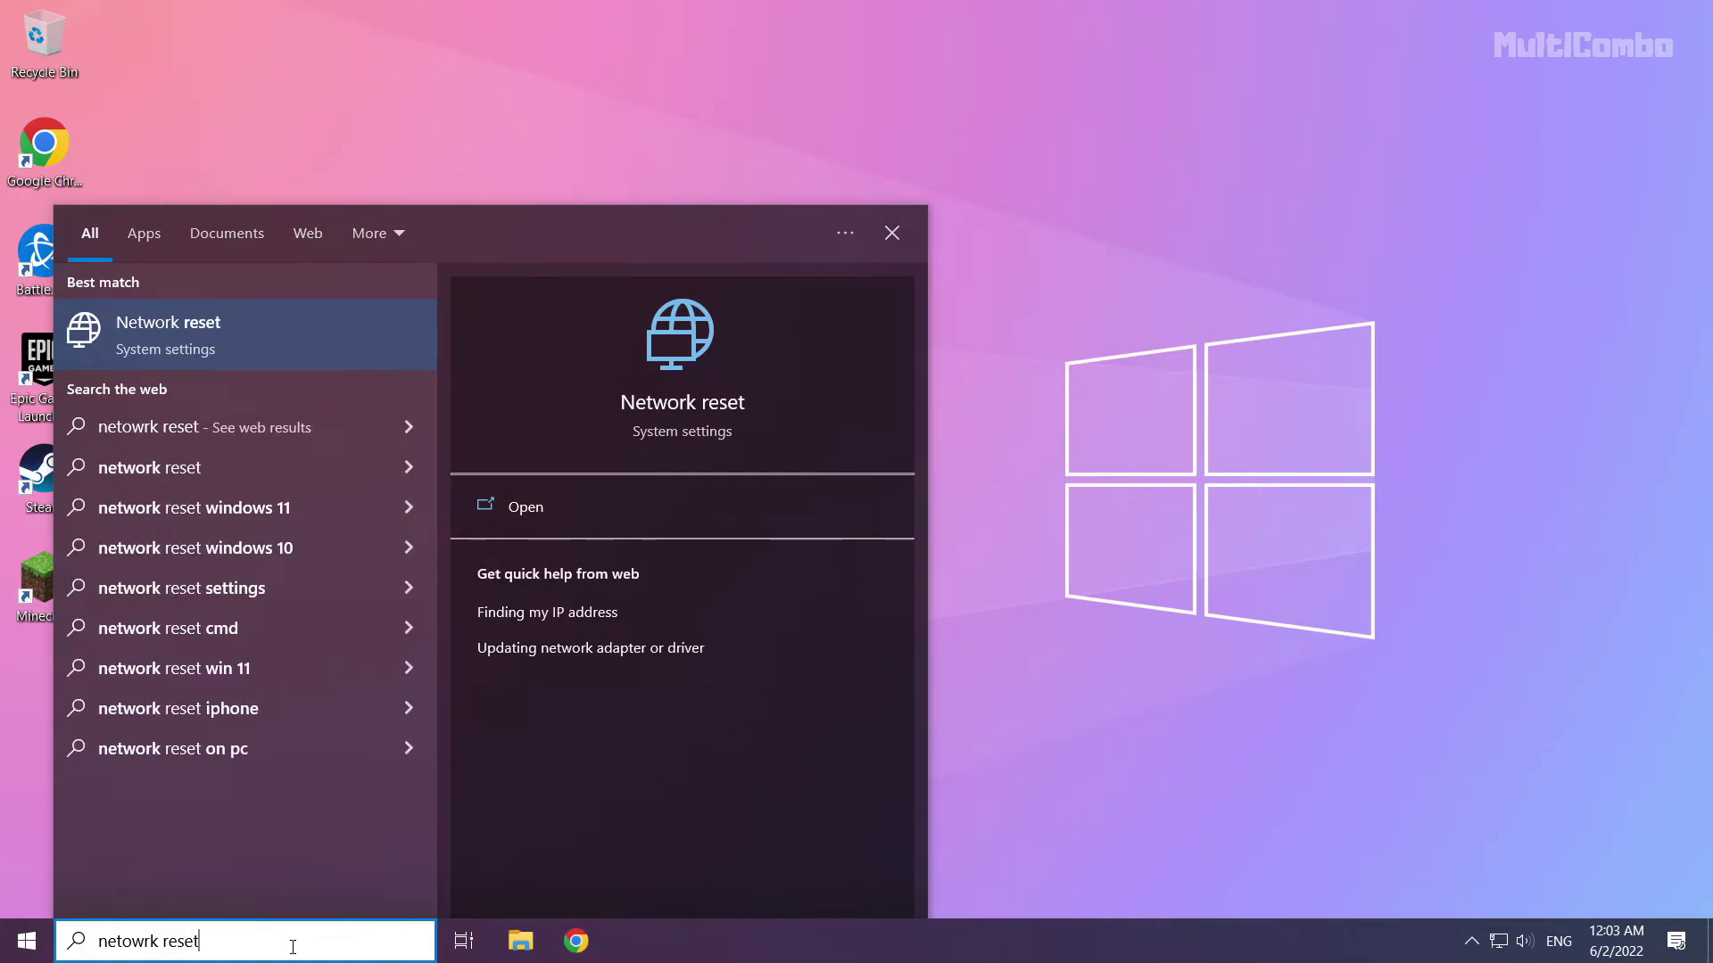
{"action": "left_click", "coordinate": [297, 348]}
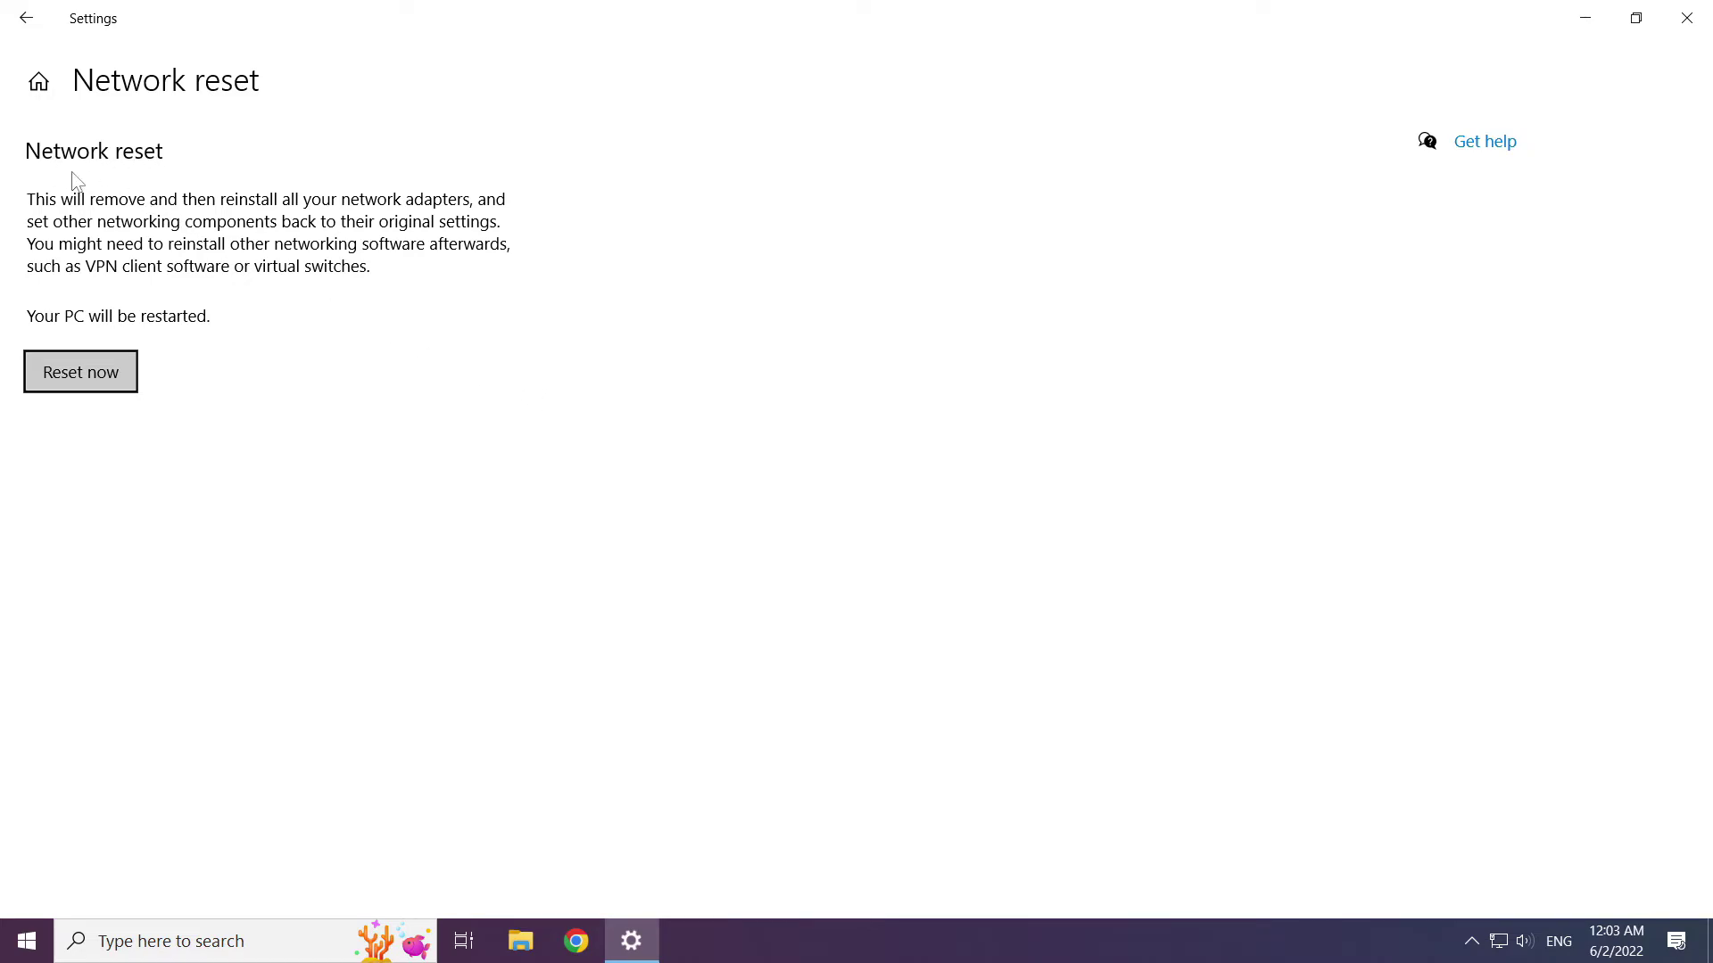
Reset the network now, confirm with Yes, dismiss the sign-out notice, and close Settings.
{"action": "left_click", "coordinate": [89, 376]}
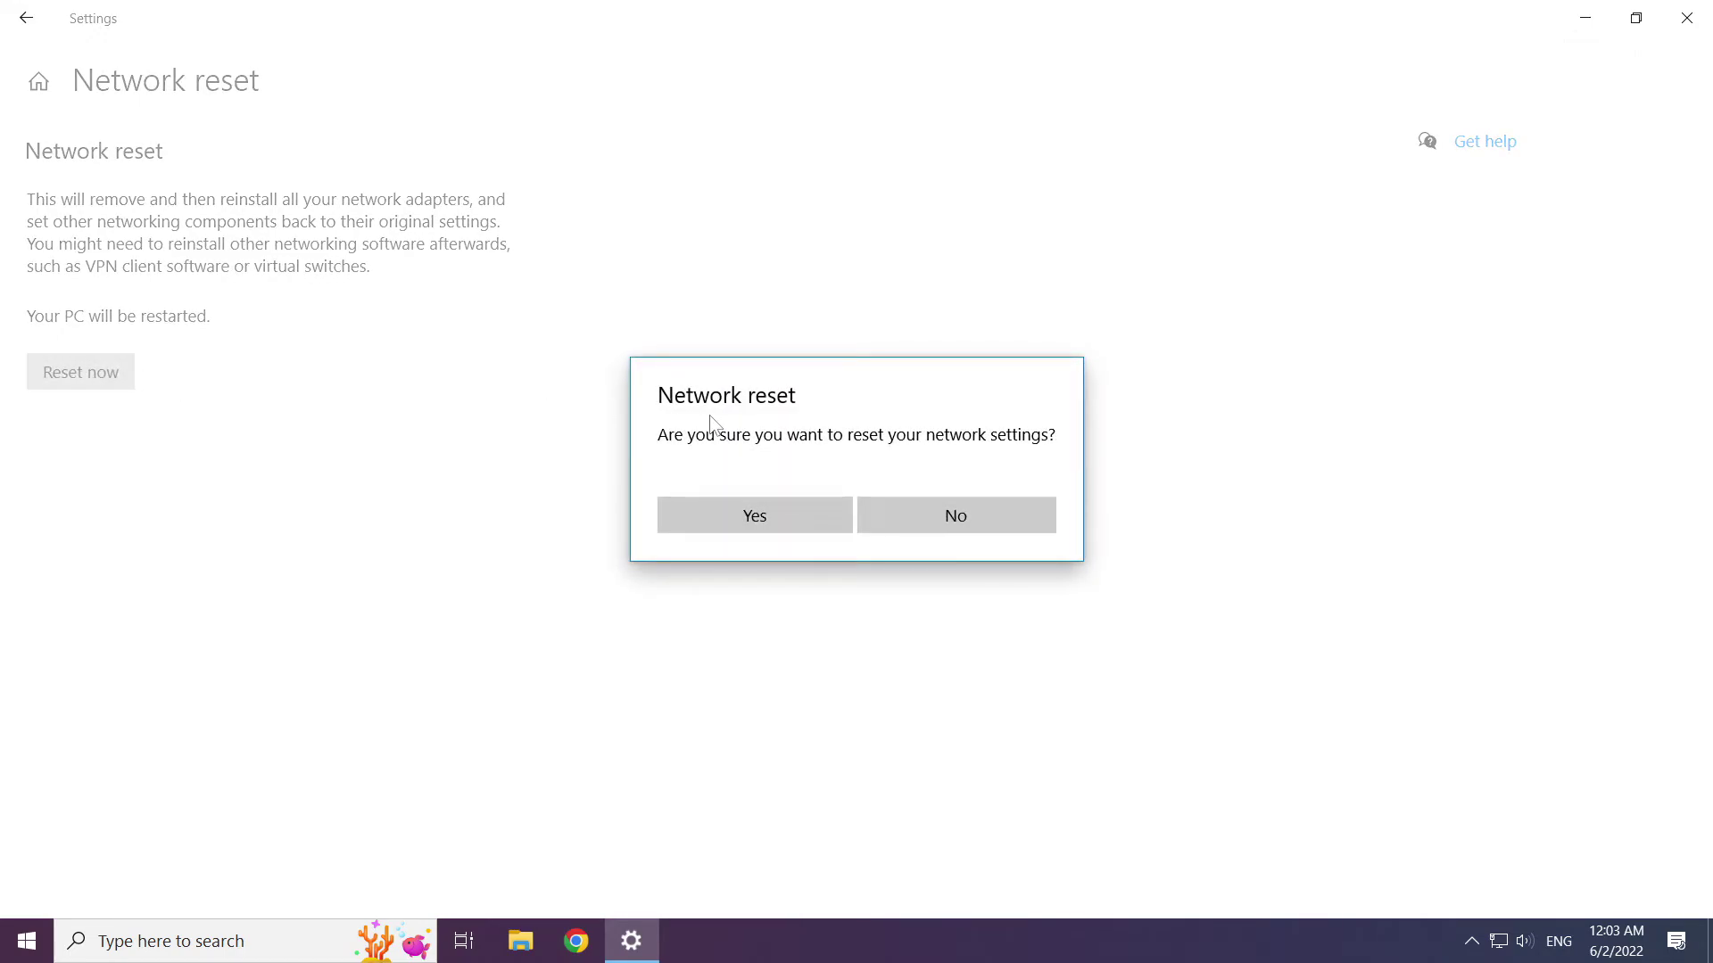
{"action": "left_click", "coordinate": [764, 524]}
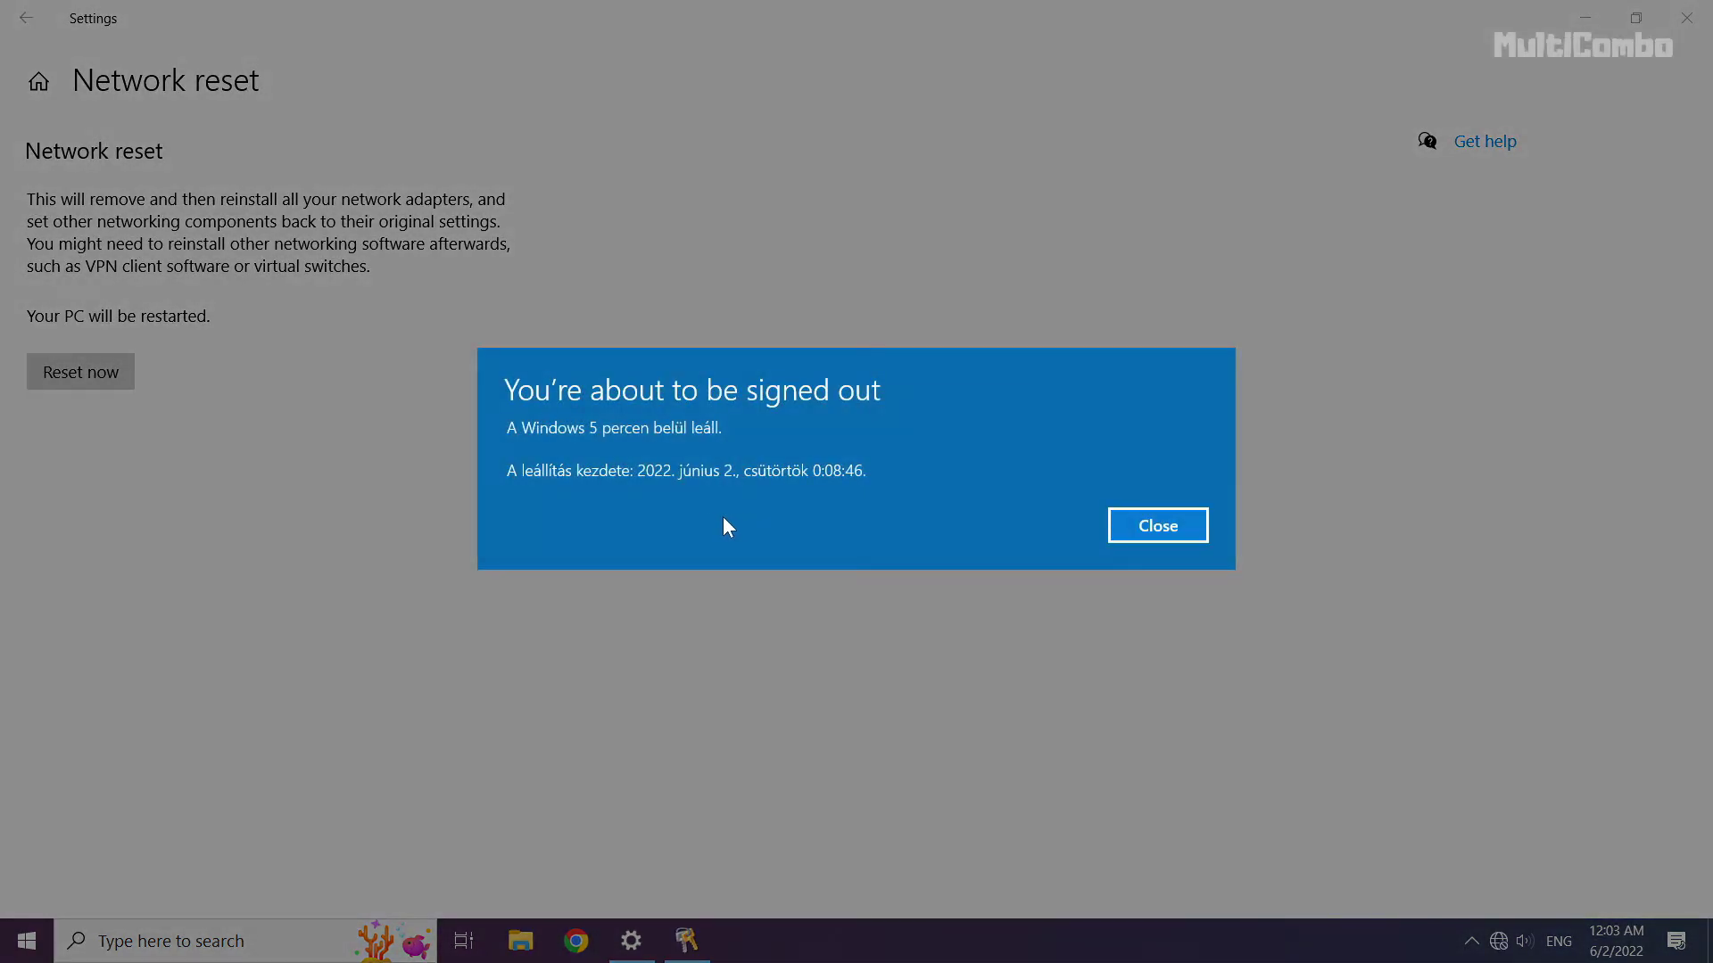
{"action": "left_click", "coordinate": [1169, 528]}
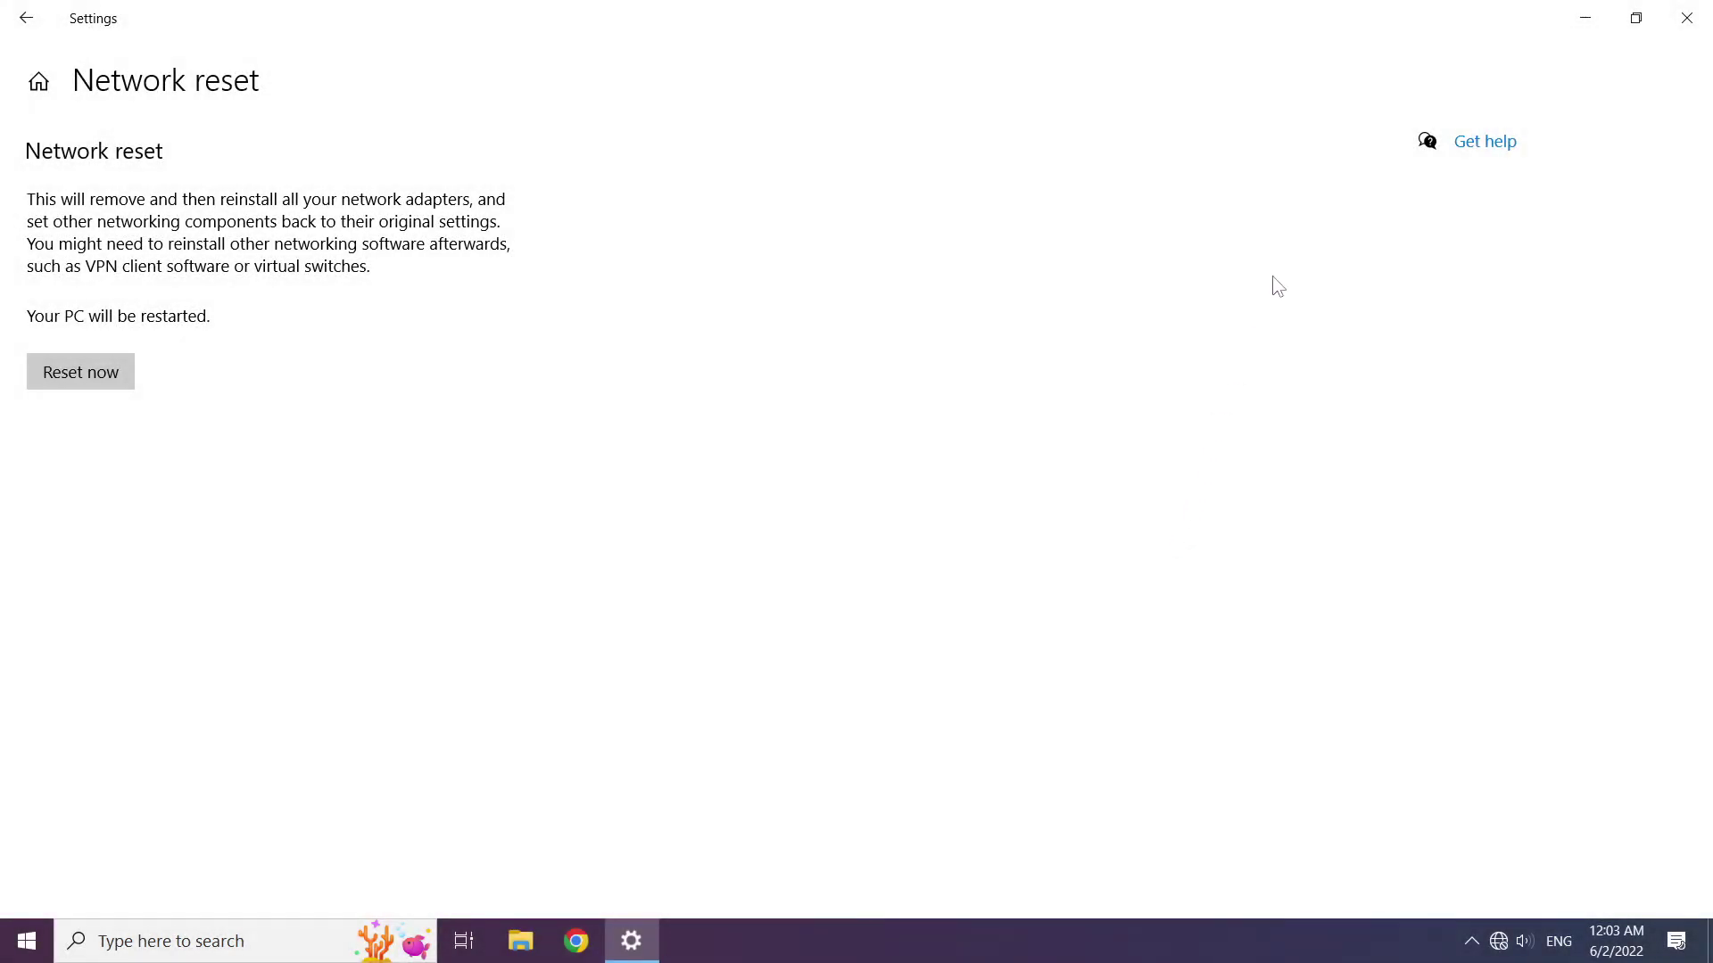
{"action": "left_click", "coordinate": [1693, 23]}
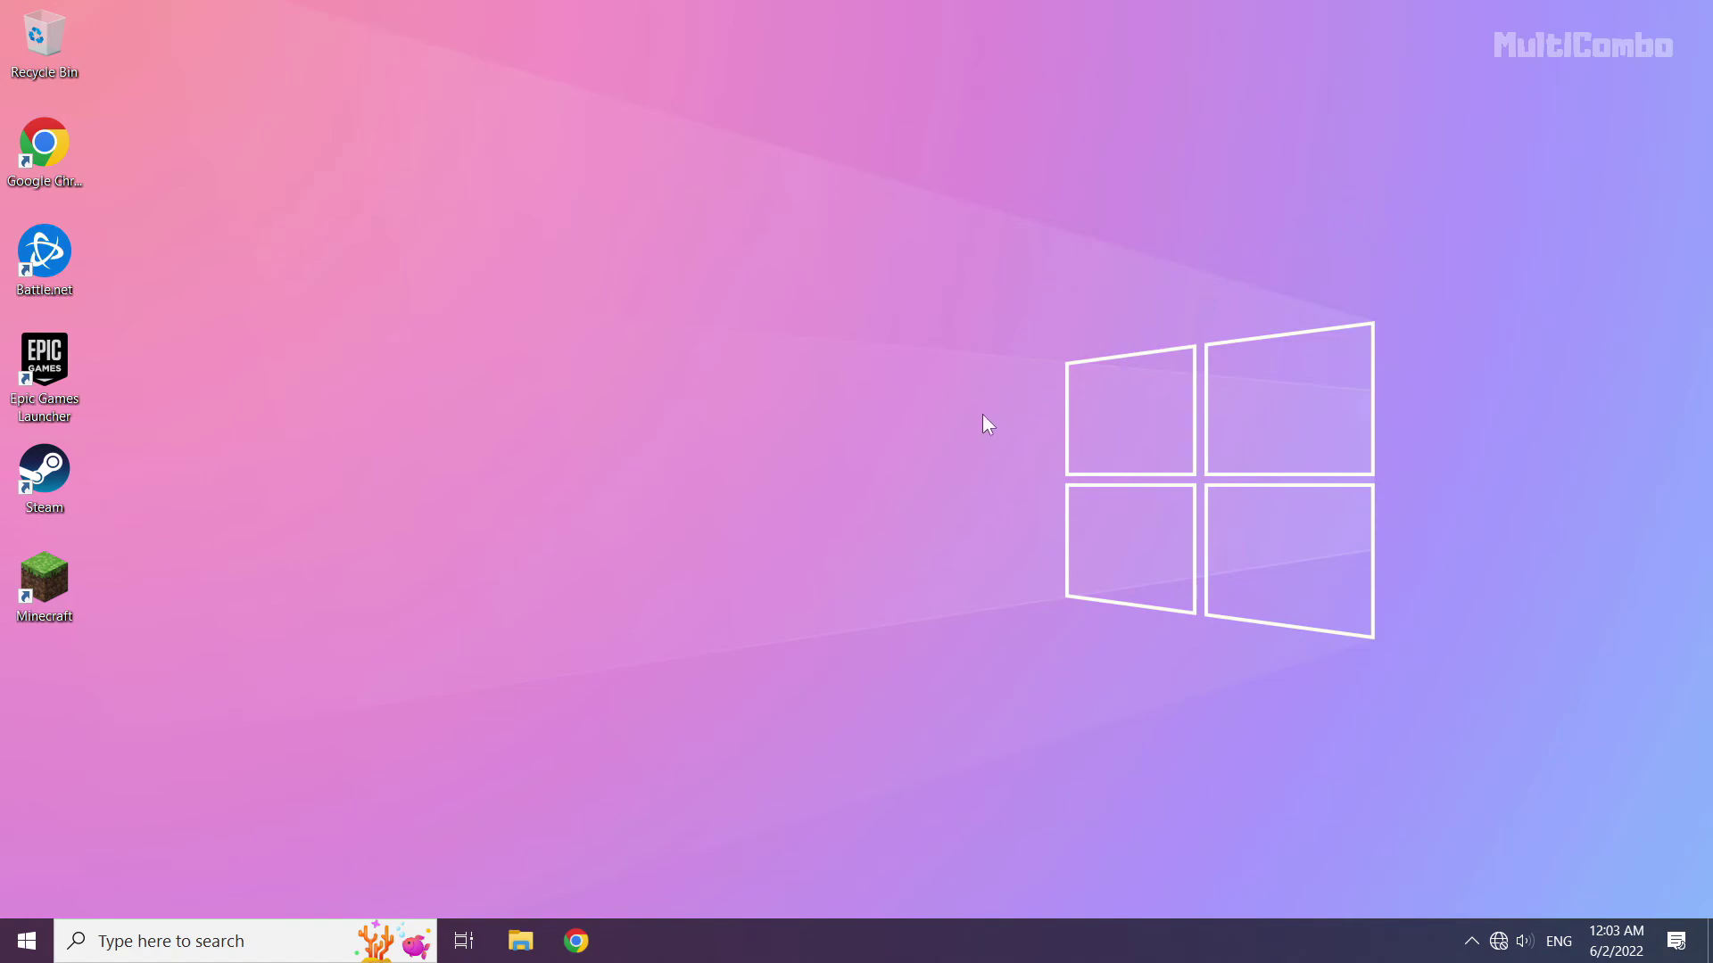
Show Sleep, Shut down and Restart from the Start menu's Power button.
{"action": "left_click", "coordinate": [25, 945]}
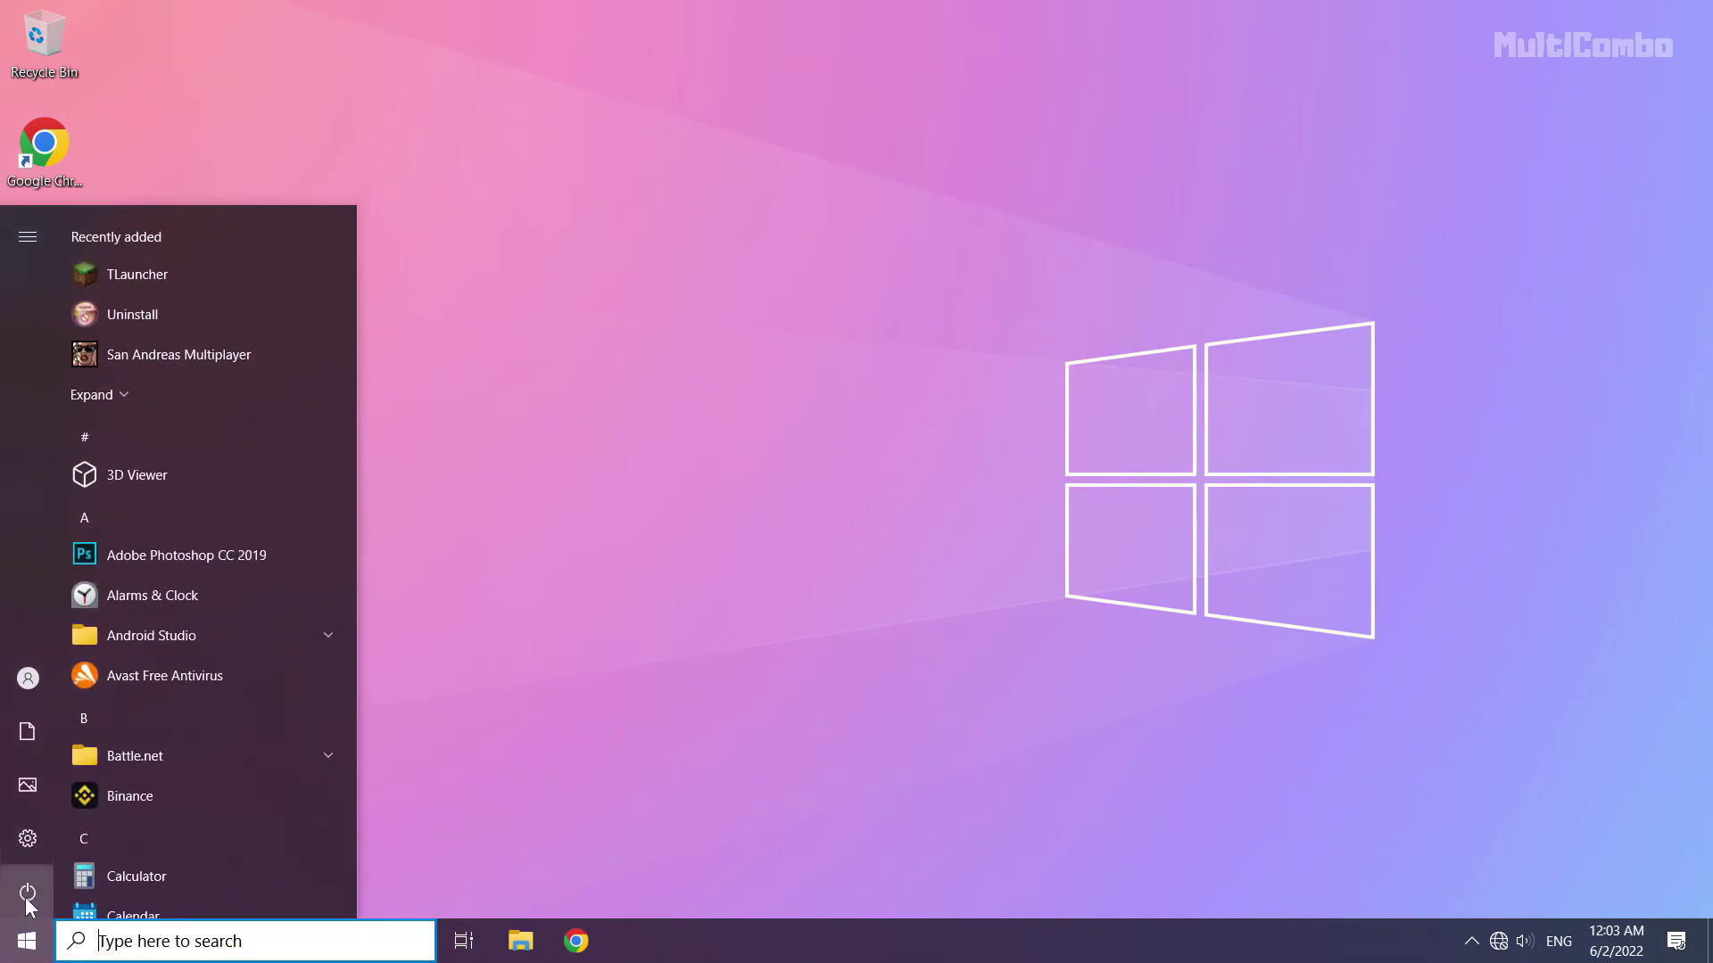
{"action": "left_click", "coordinate": [27, 892]}
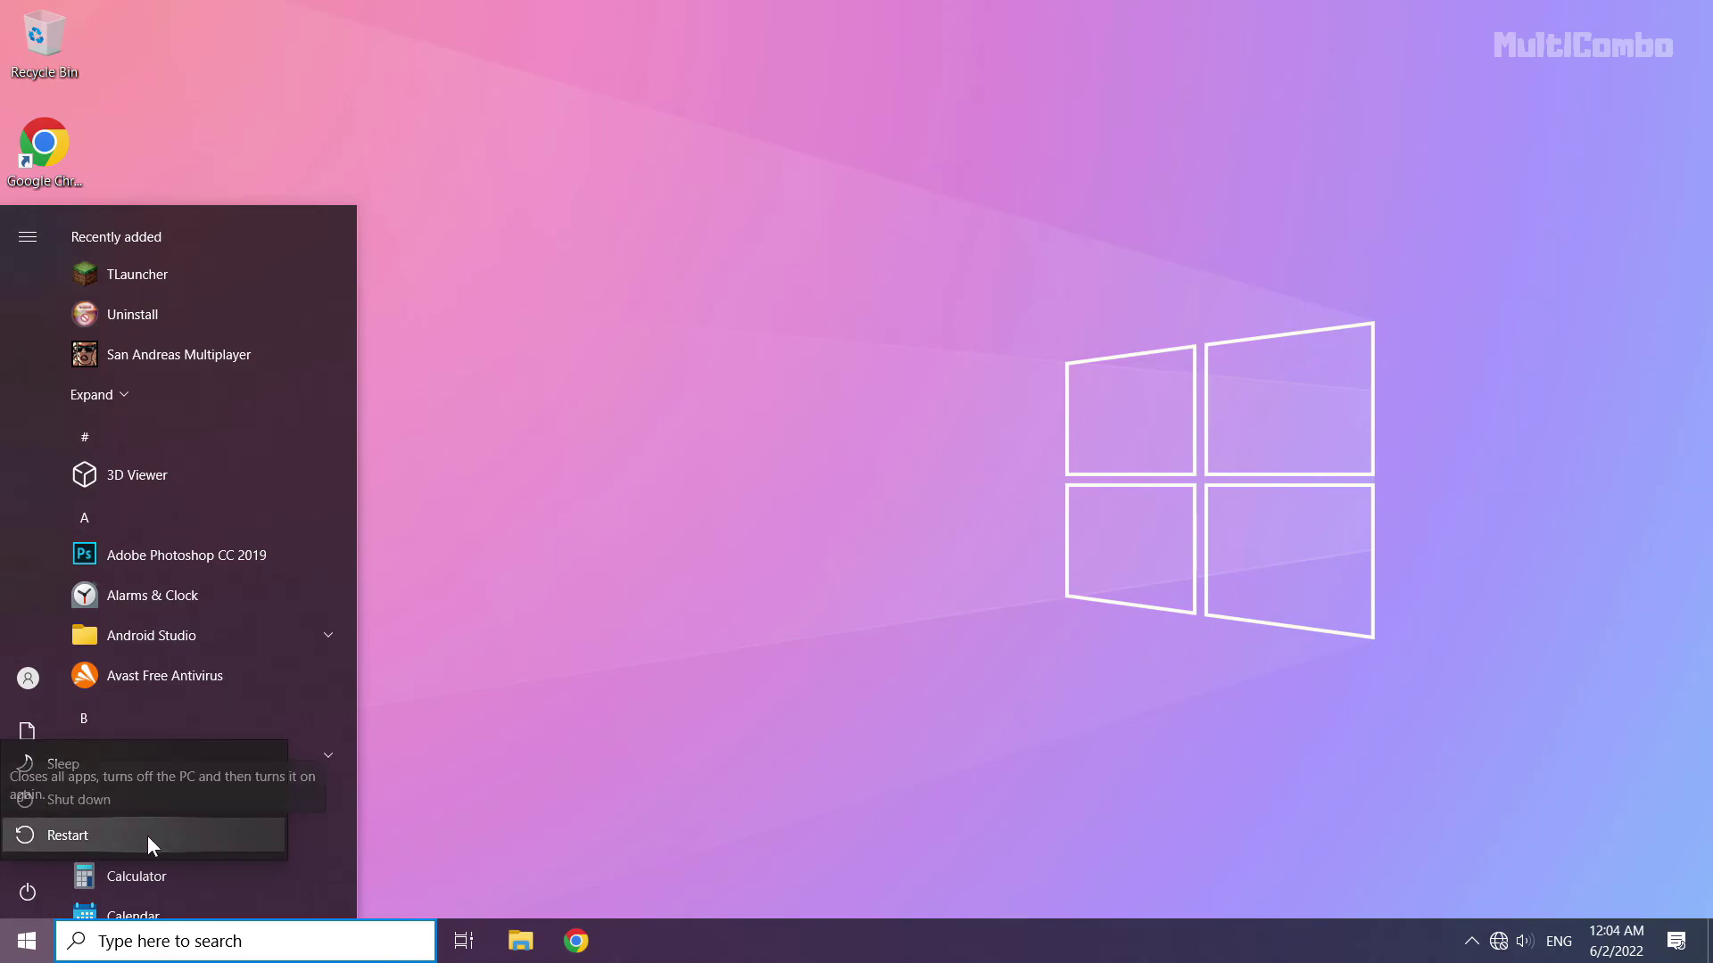